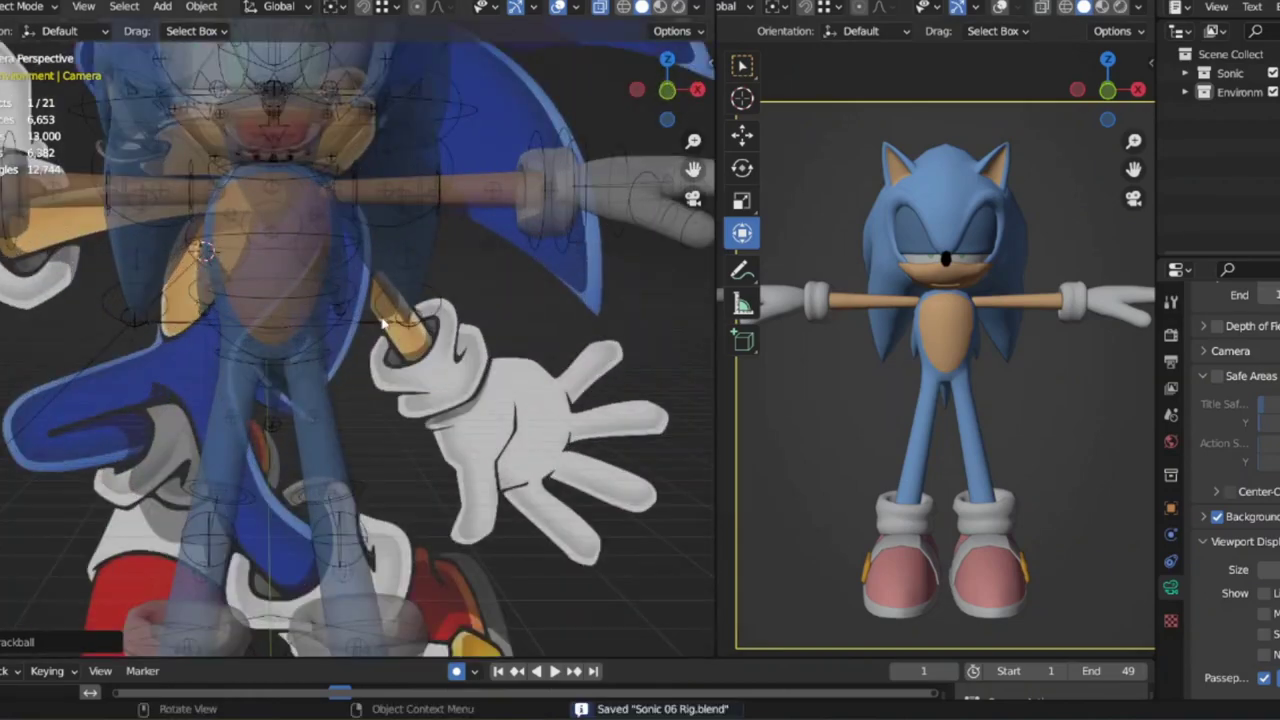
# Enter Pose Mode, rotate the LSpine bone to bend the torso forward, and save.
pyautogui.press('r')
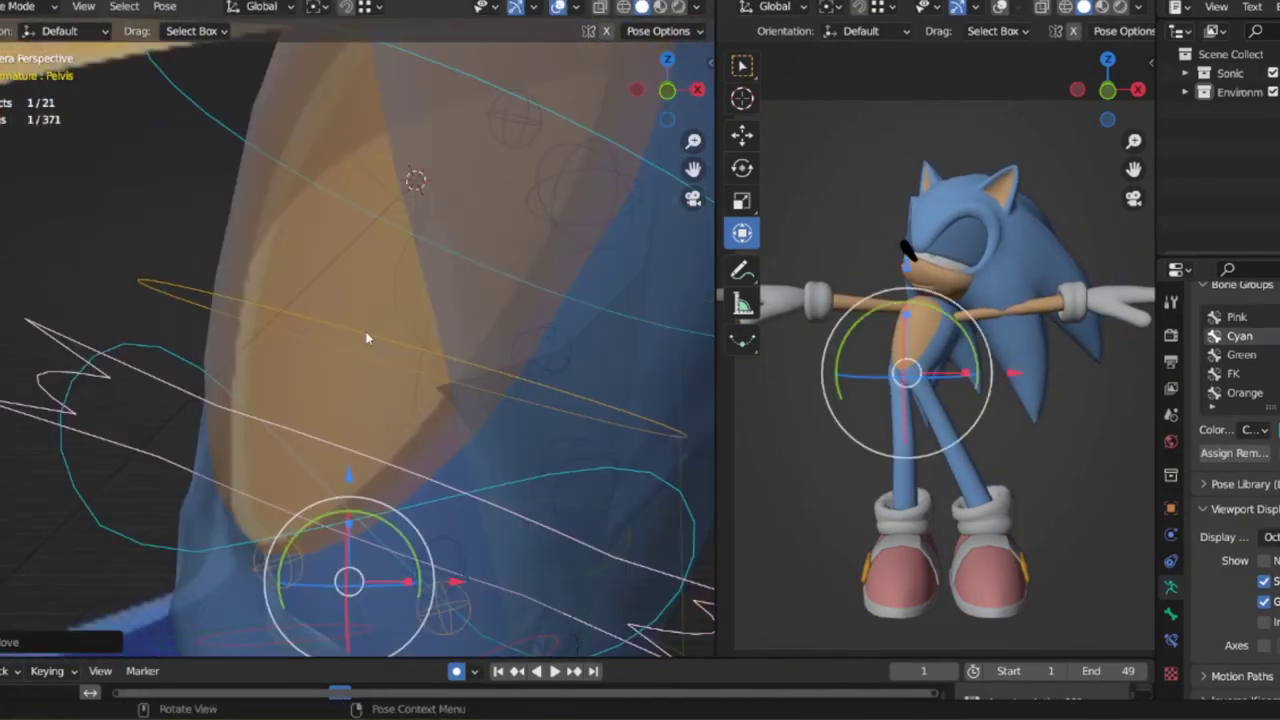
pyautogui.click(432, 365)
pyautogui.press('r')
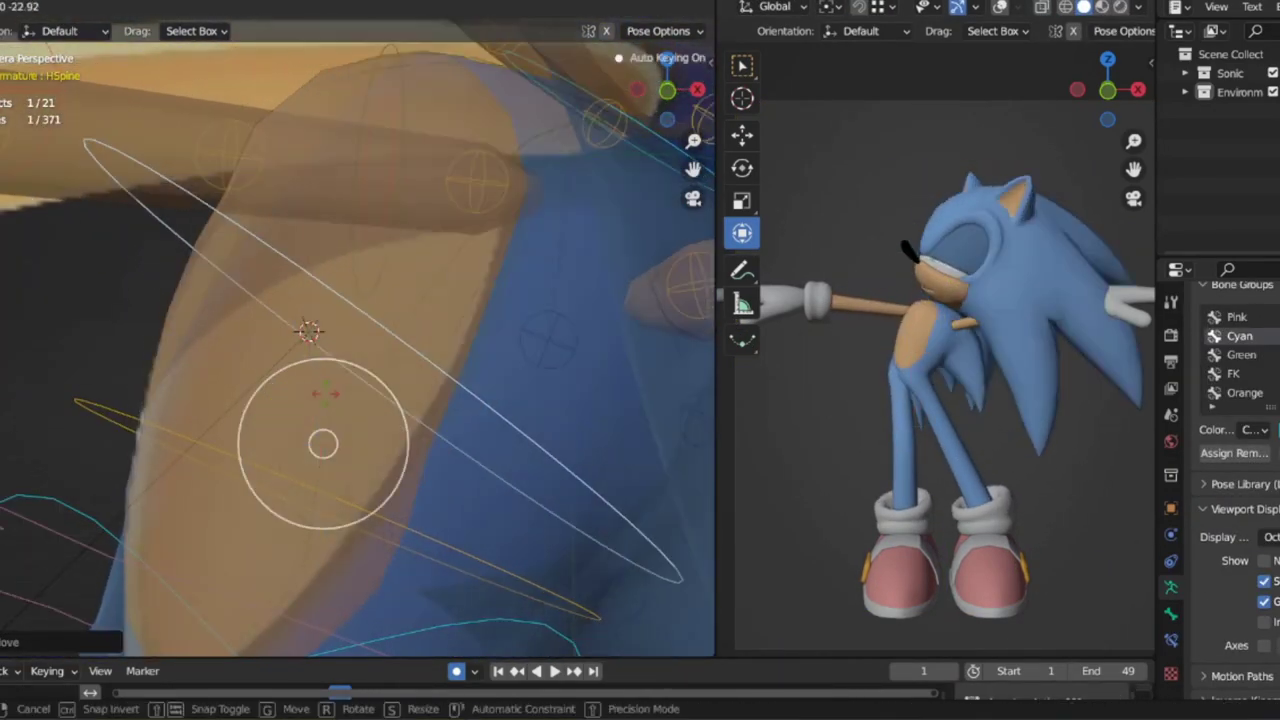
pyautogui.click(328, 568)
pyautogui.click(336, 600)
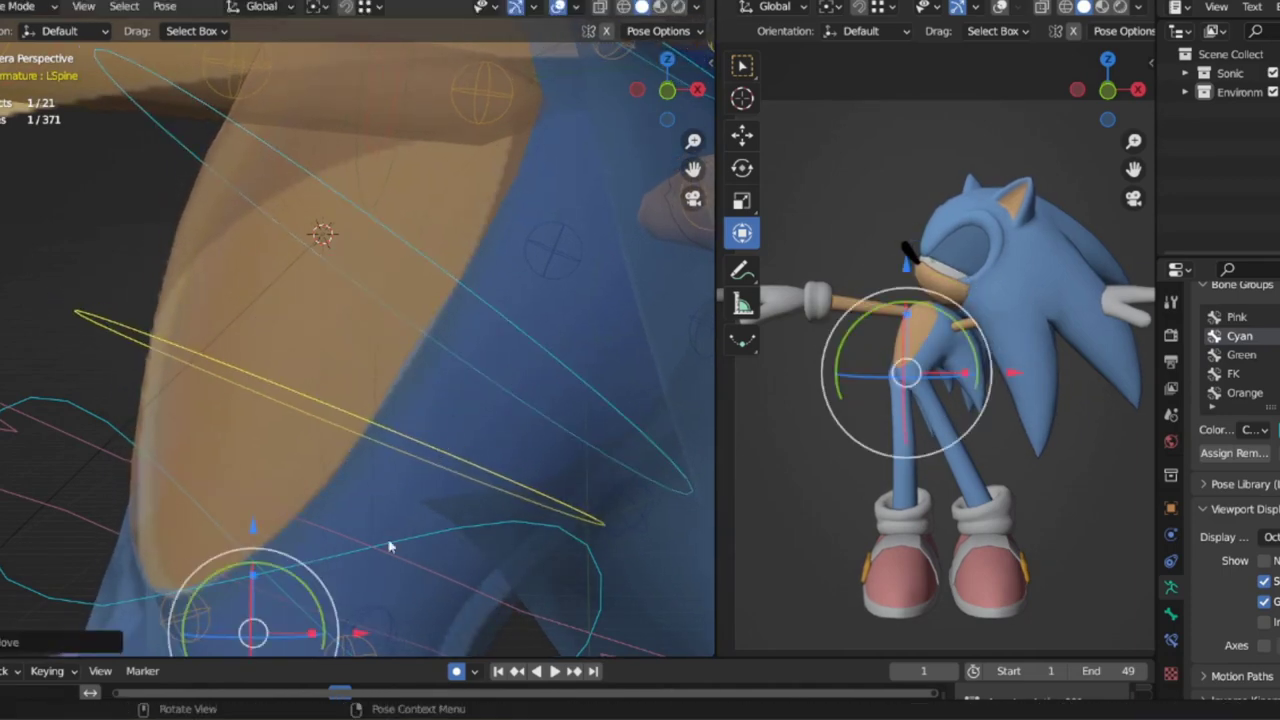
pyautogui.hotkey('ctrl', 's')
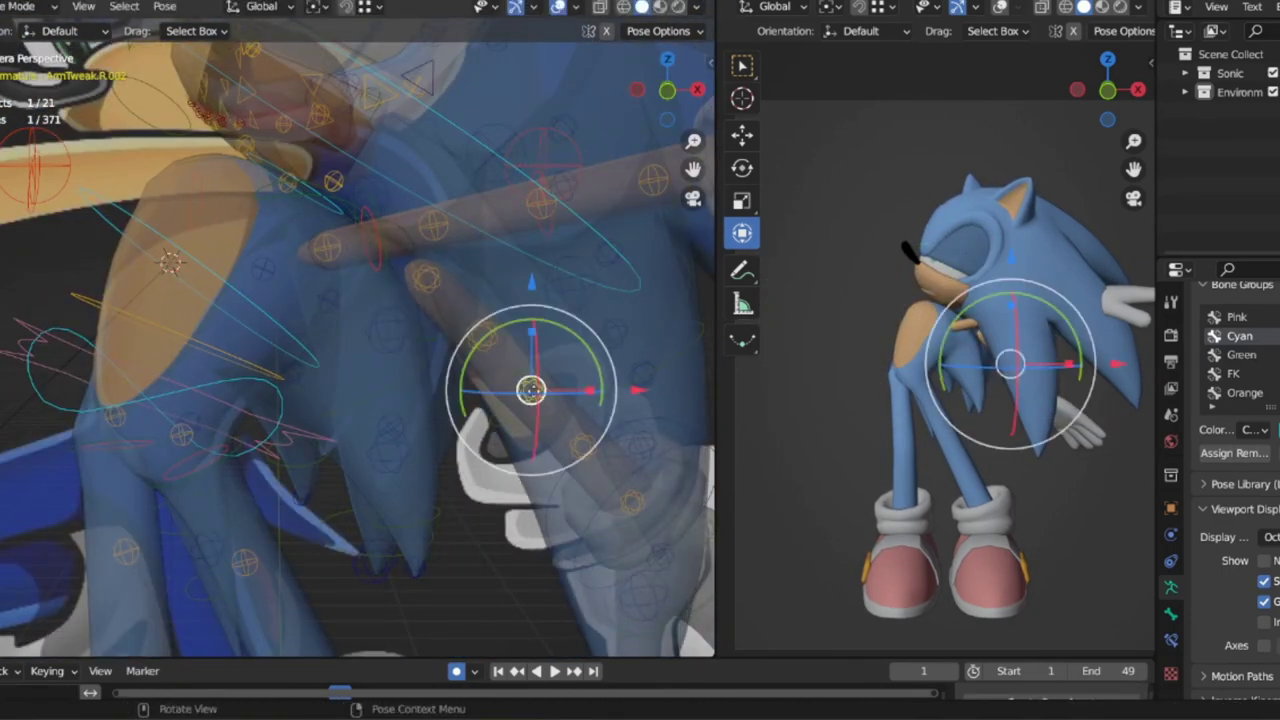
# Lower the right arm to Sonic's side and save the rig as Sonic 06 Rig.blend.
pyautogui.click(494, 443)
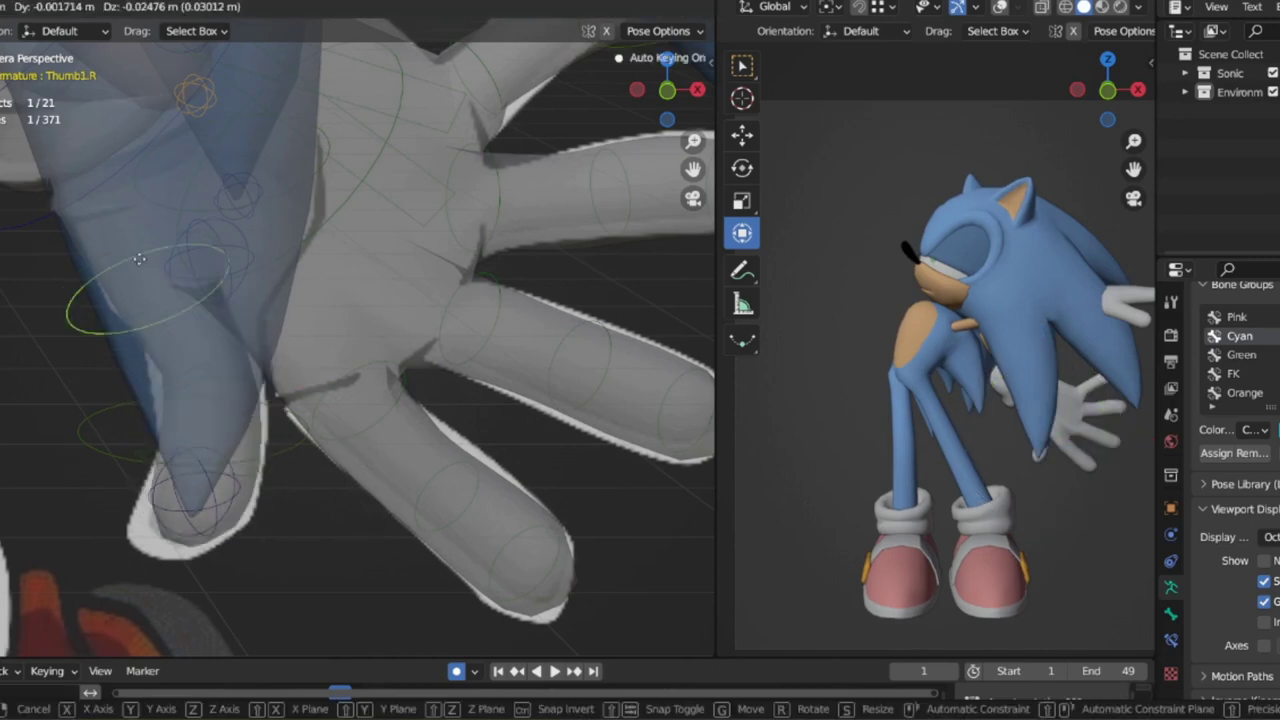
pyautogui.hotkey('ctrl', 's')
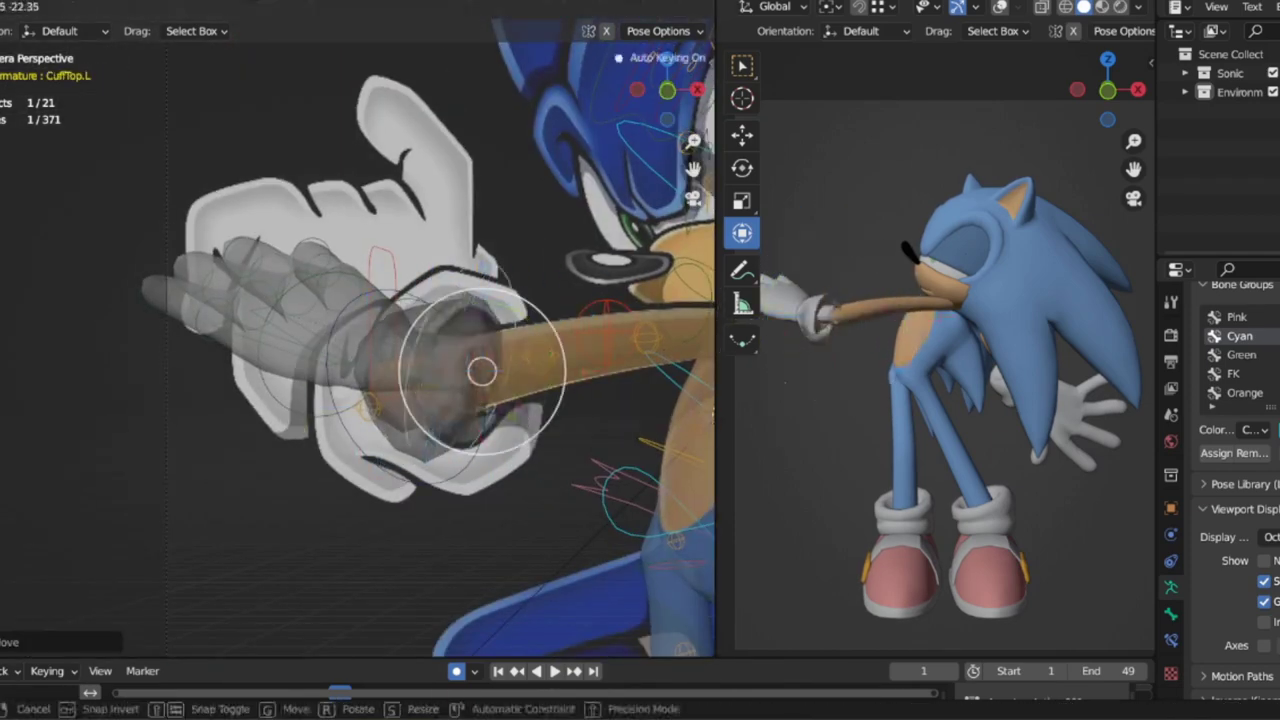
# Bend the left cuff up, shift the index finger base, and curl the ring finger.
pyautogui.click(414, 440)
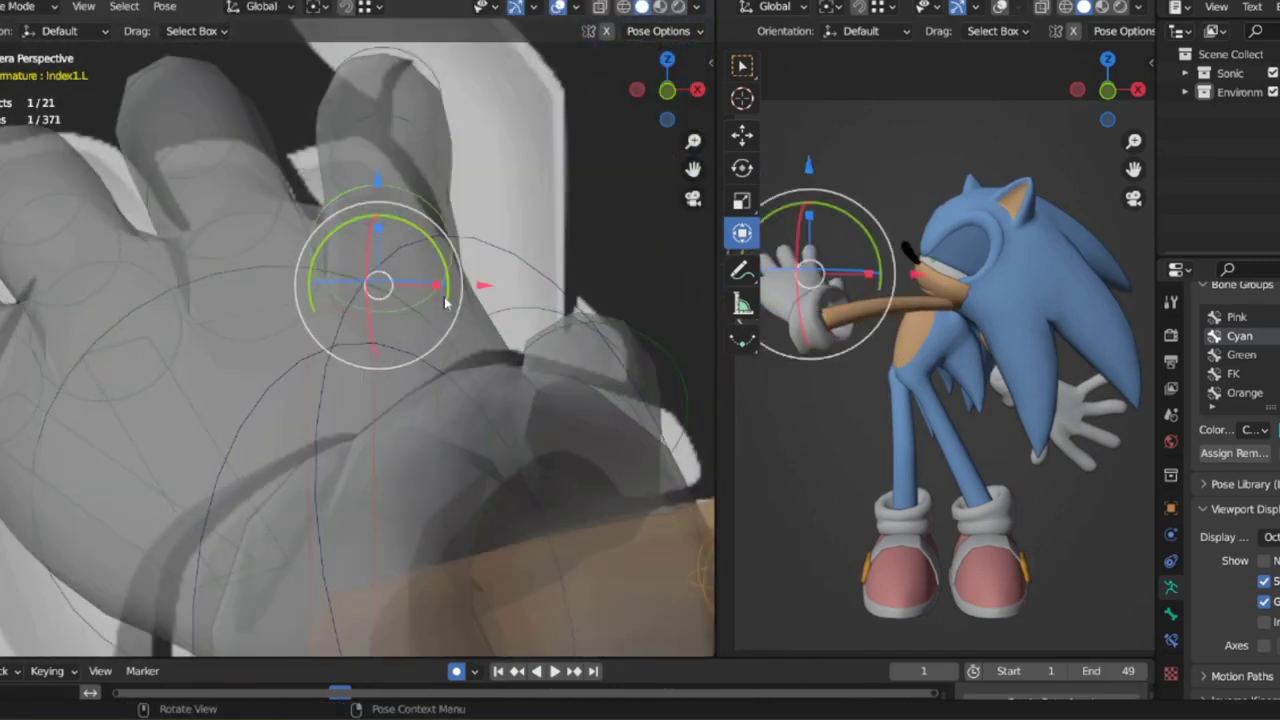
pyautogui.press('g')
pyautogui.click(427, 287)
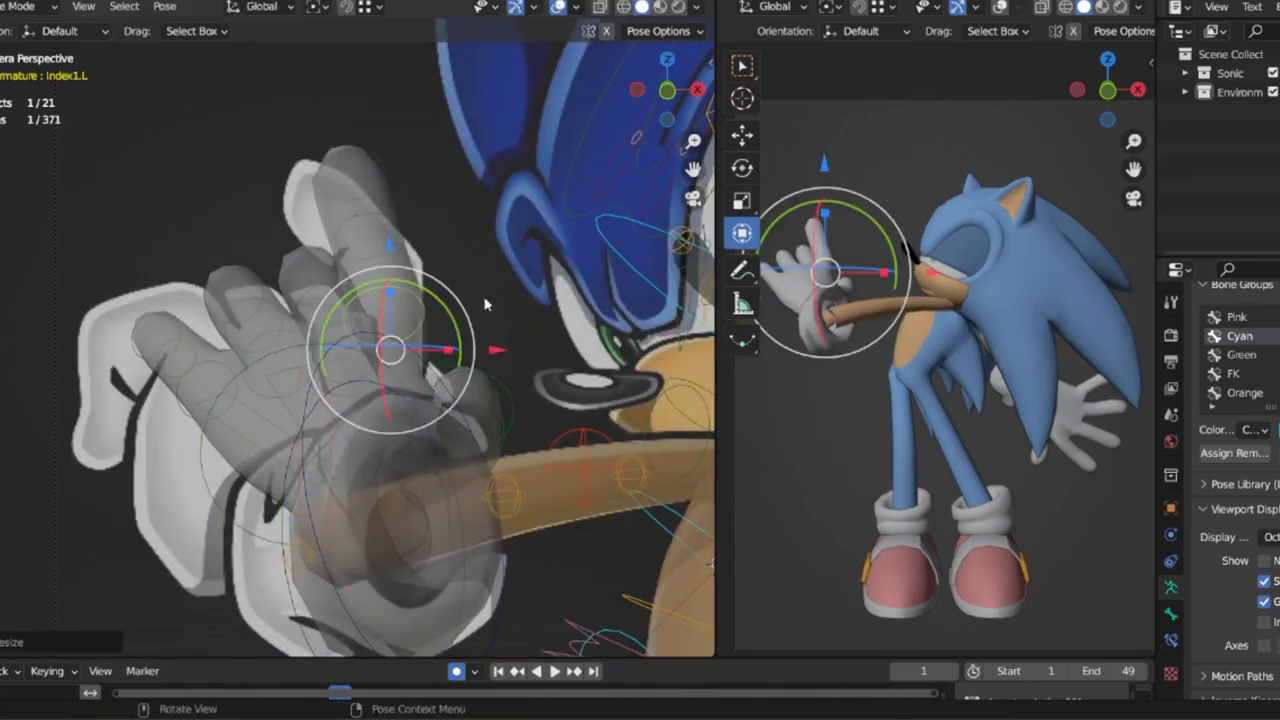
pyautogui.press('g')
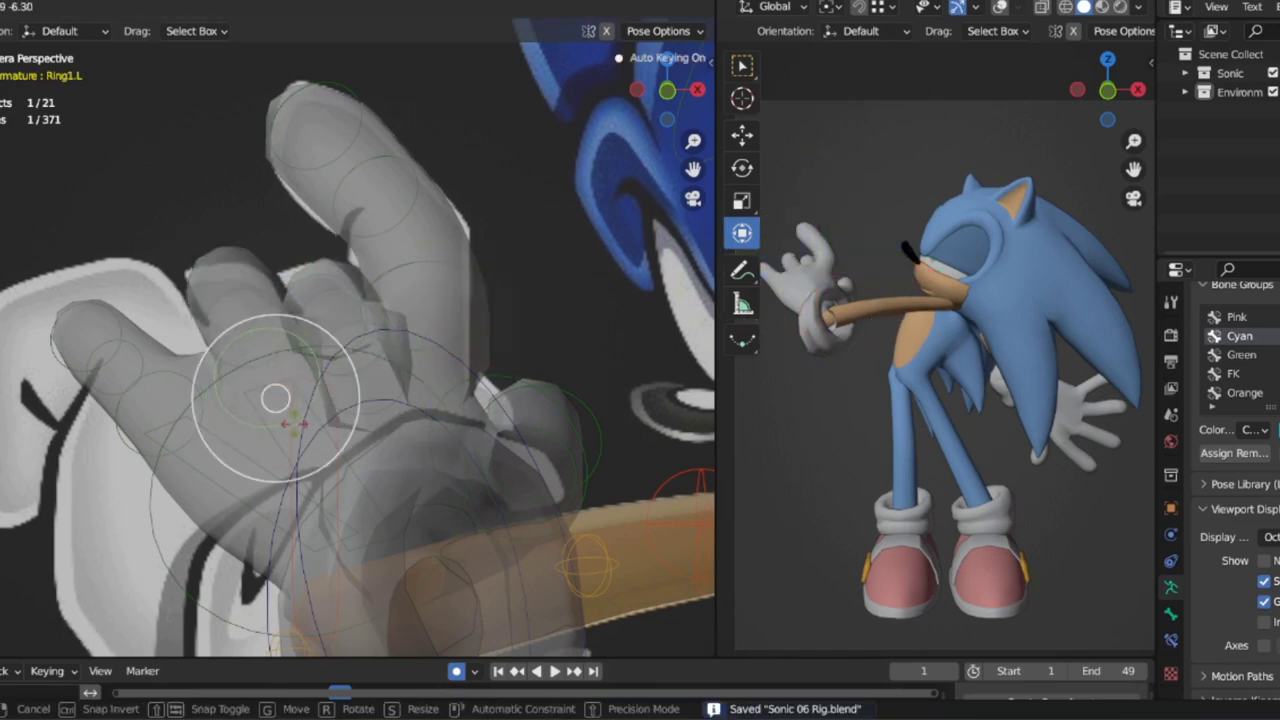
pyautogui.press('r')
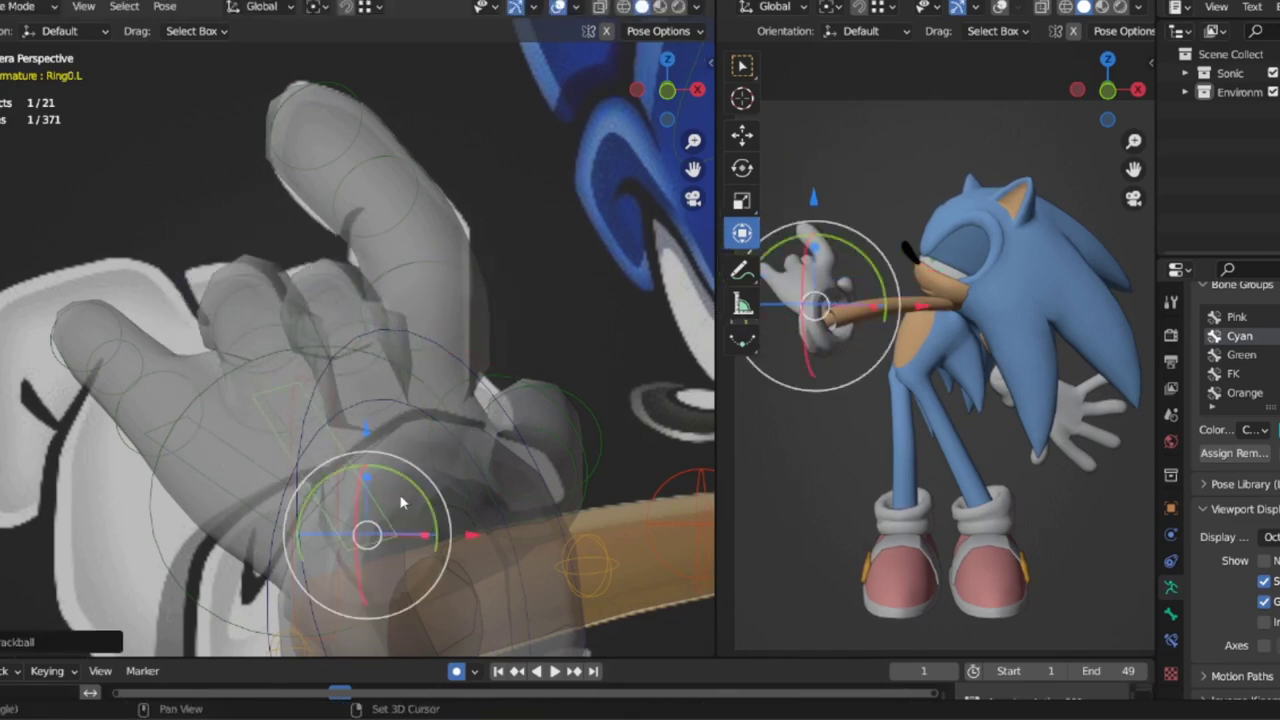
# Curl the left pinky inward and raise the index finger, saving the rig.
pyautogui.click(340, 460)
pyautogui.hotkey('ctrl', 's')
pyautogui.press('g')
pyautogui.click(436, 277)
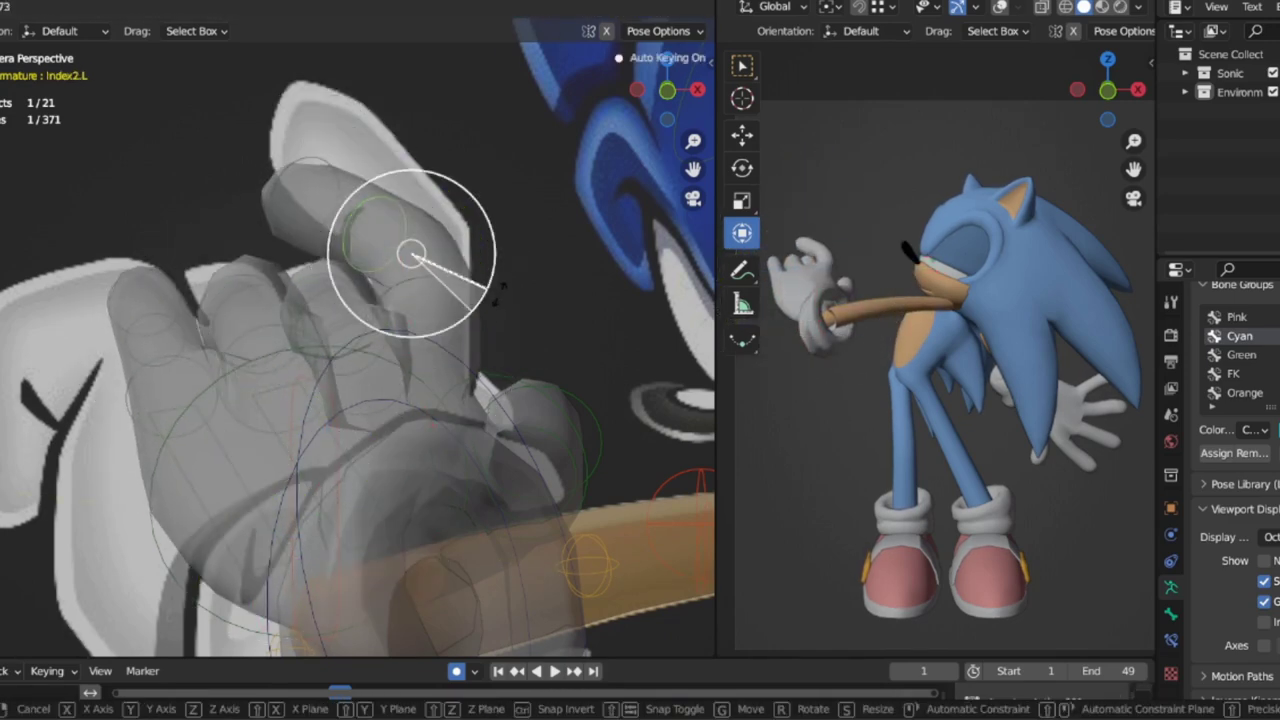
pyautogui.moveTo(409, 251); pyautogui.dragTo(429, 357)
pyautogui.press('g')
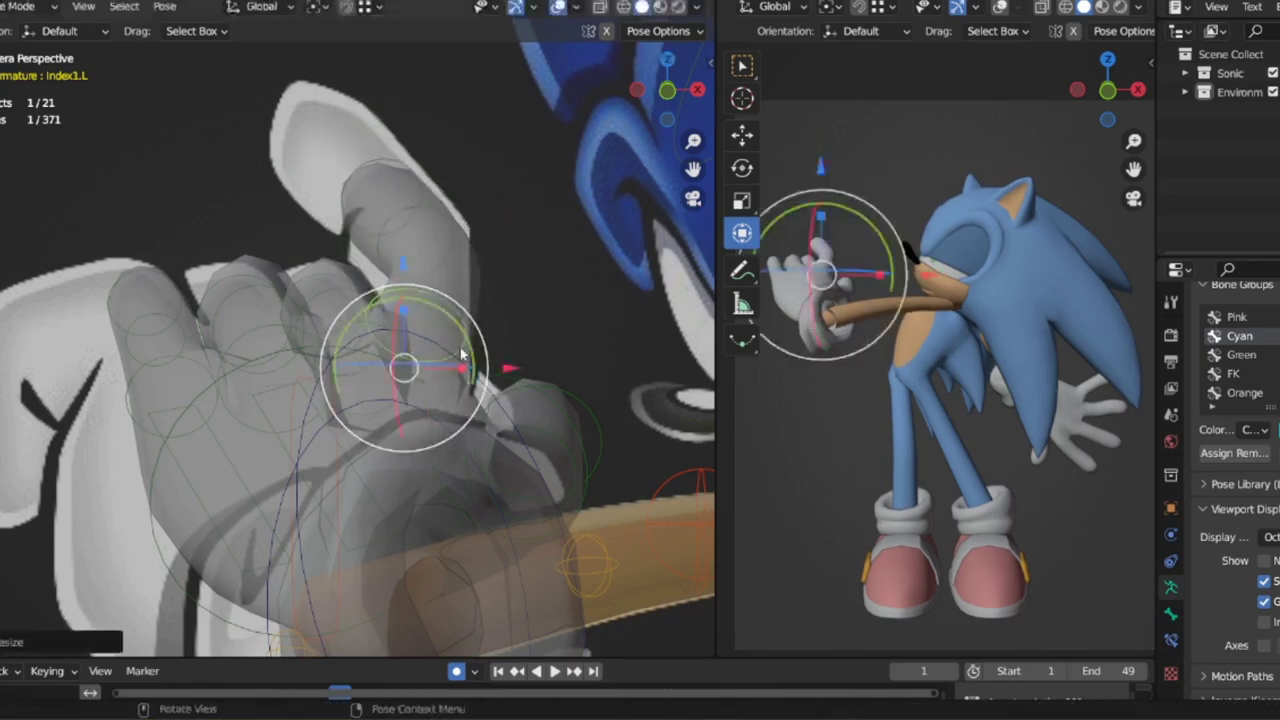
pyautogui.press('g')
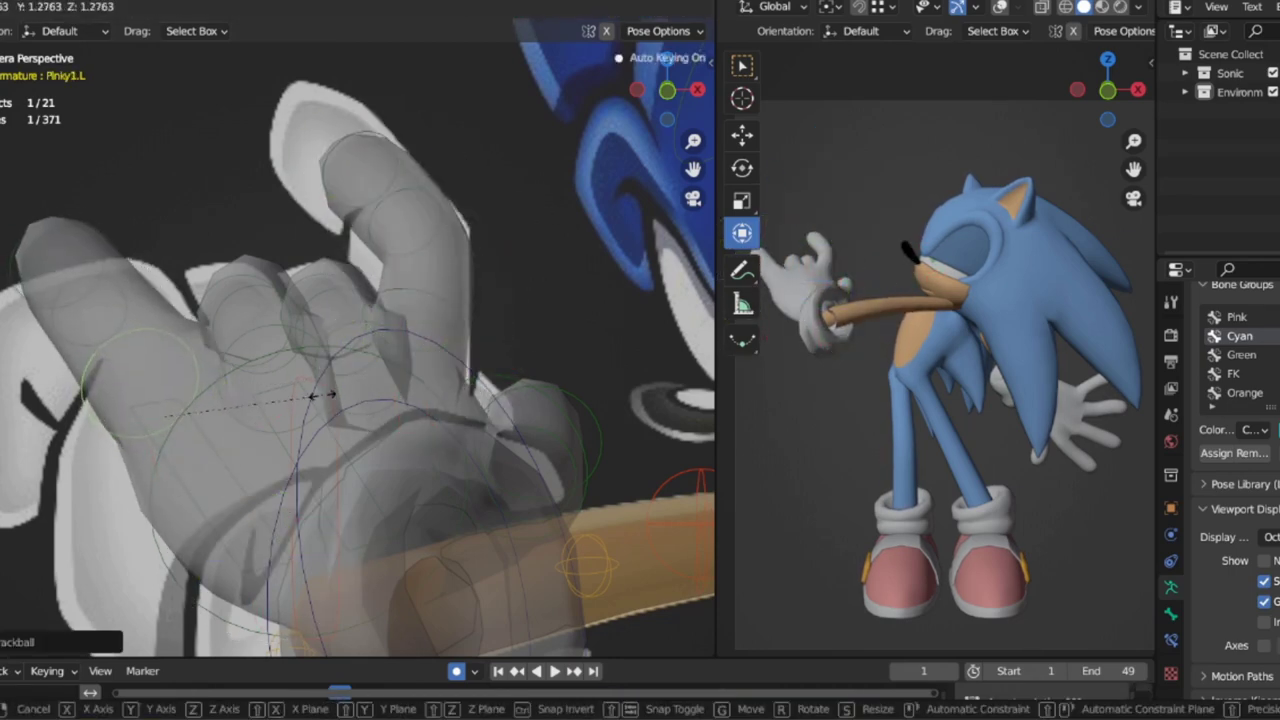
pyautogui.click(194, 286)
pyautogui.scroll(-5, 503, 440)
# Bend the right leg by moving LegIK.R and its leg tweak bones.
pyautogui.scroll(4, 503, 440)
pyautogui.click(345, 318)
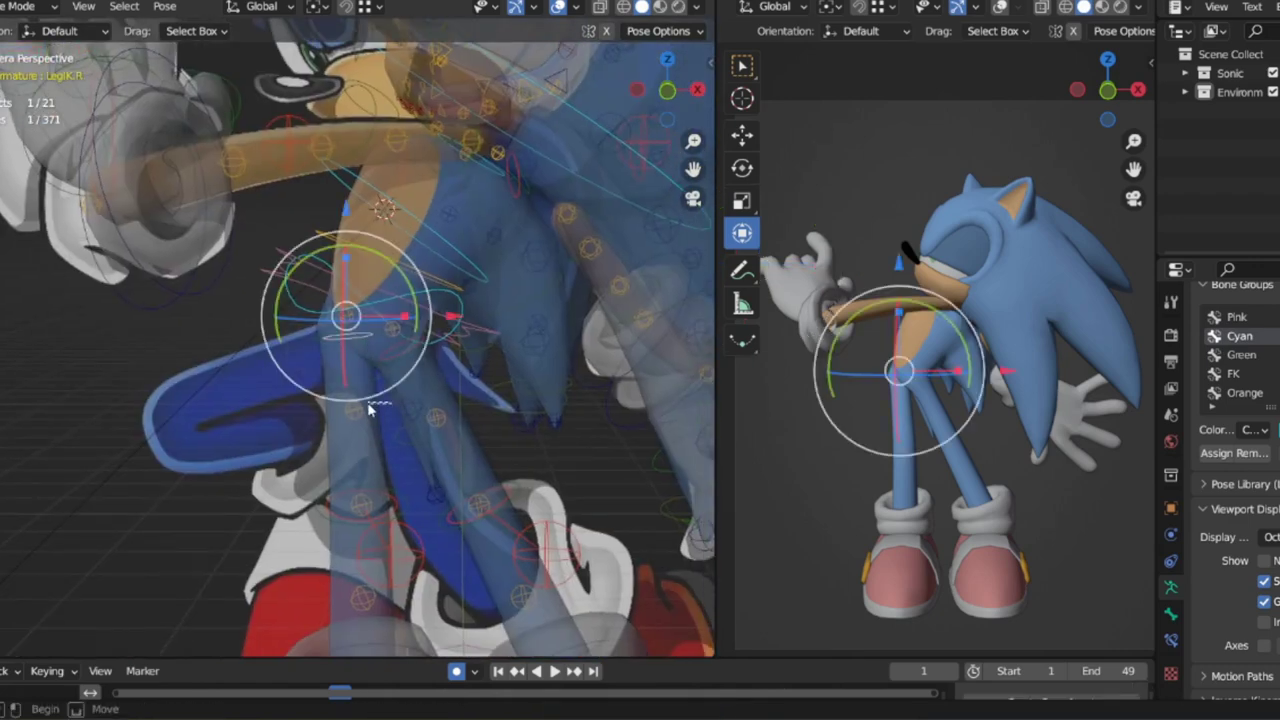
pyautogui.press('g')
pyautogui.scroll(4, 327, 322)
pyautogui.press('g')
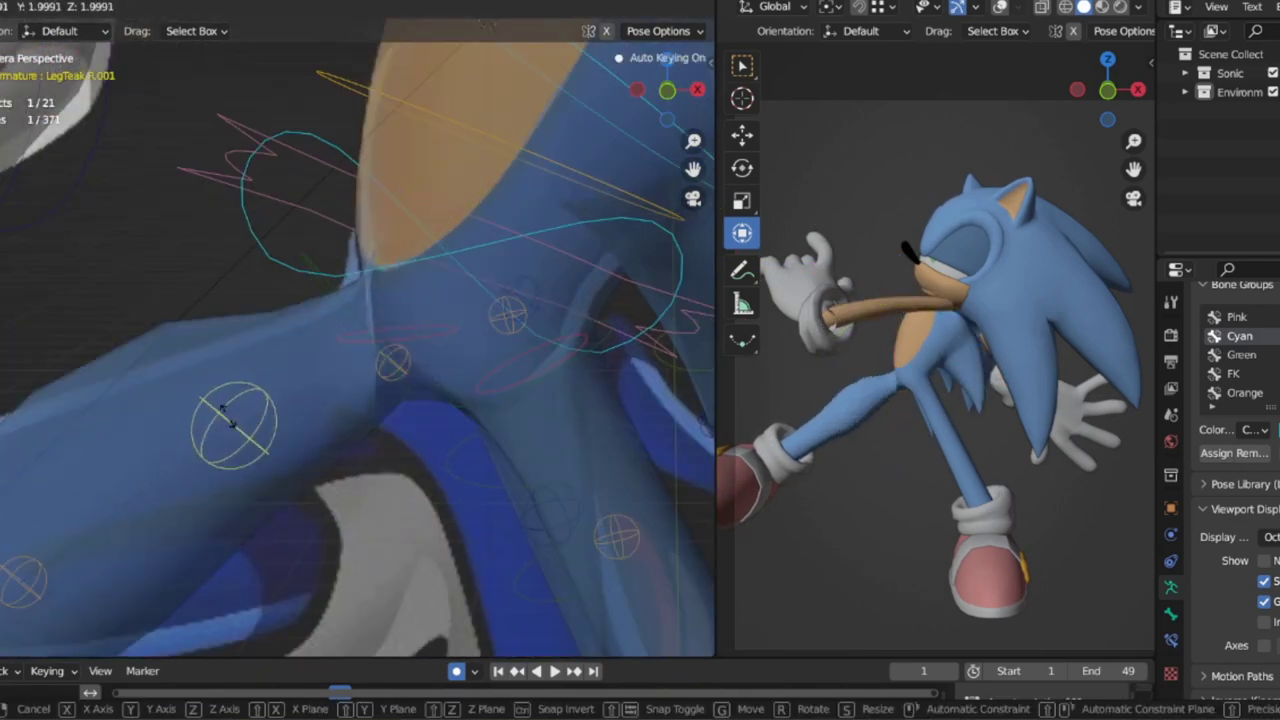
pyautogui.click(366, 371)
pyautogui.press('g')
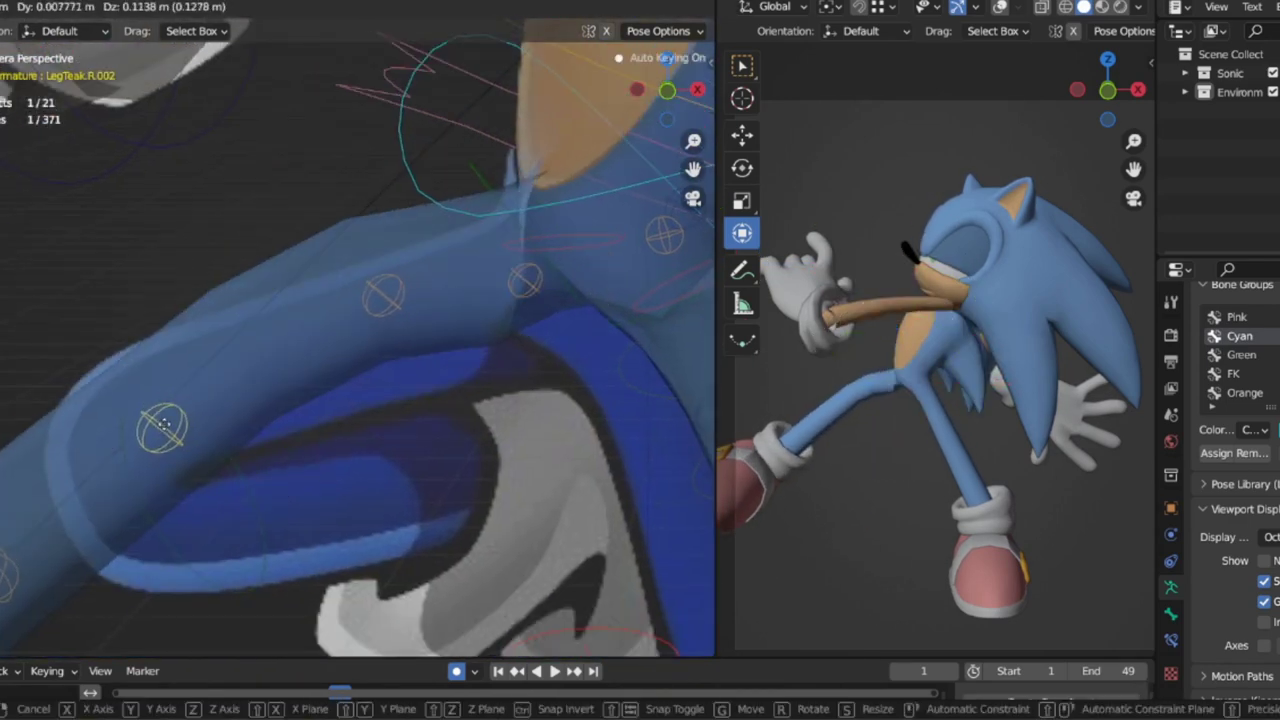
pyautogui.click(337, 286)
pyautogui.scroll(2, 337, 286)
pyautogui.click(662, 268)
pyautogui.scroll(-5, 662, 268)
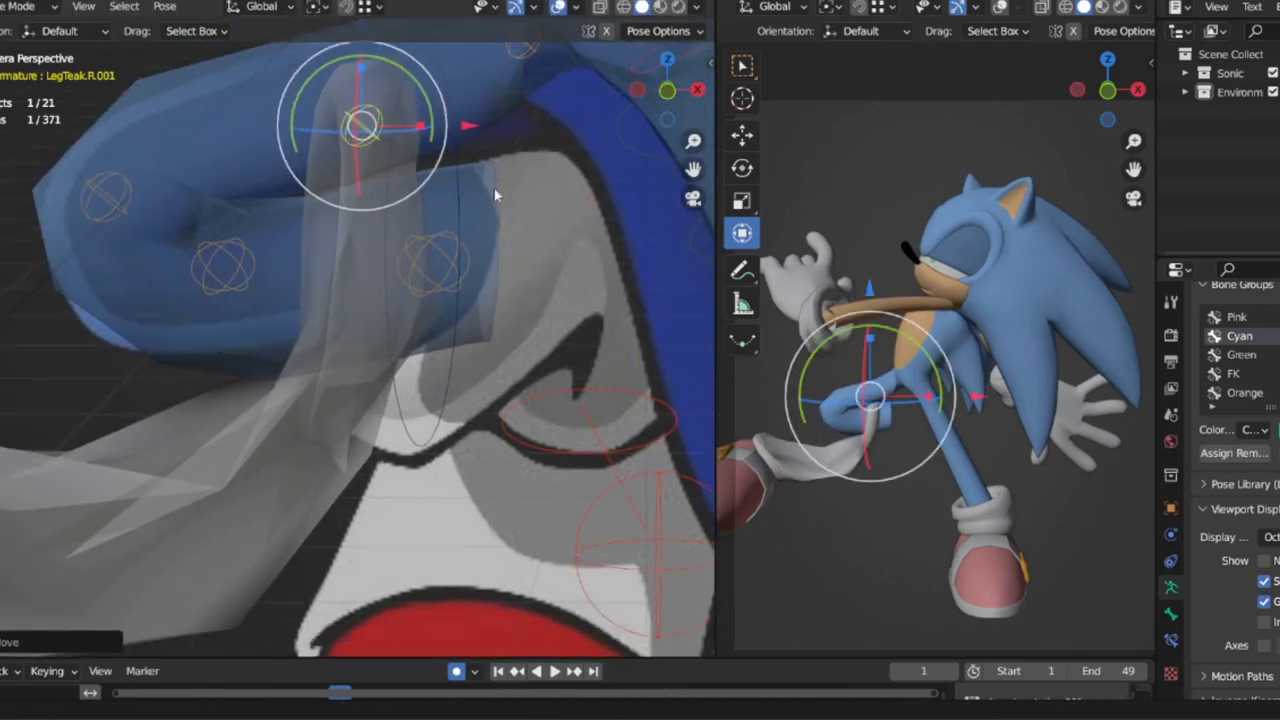
# Rotate the right foot into place and begin moving the left leg tweak bone.
pyautogui.click(366, 529)
pyautogui.press('g')
pyautogui.press('r')
pyautogui.press('r')
pyautogui.click(511, 512)
pyautogui.press('KP_0')
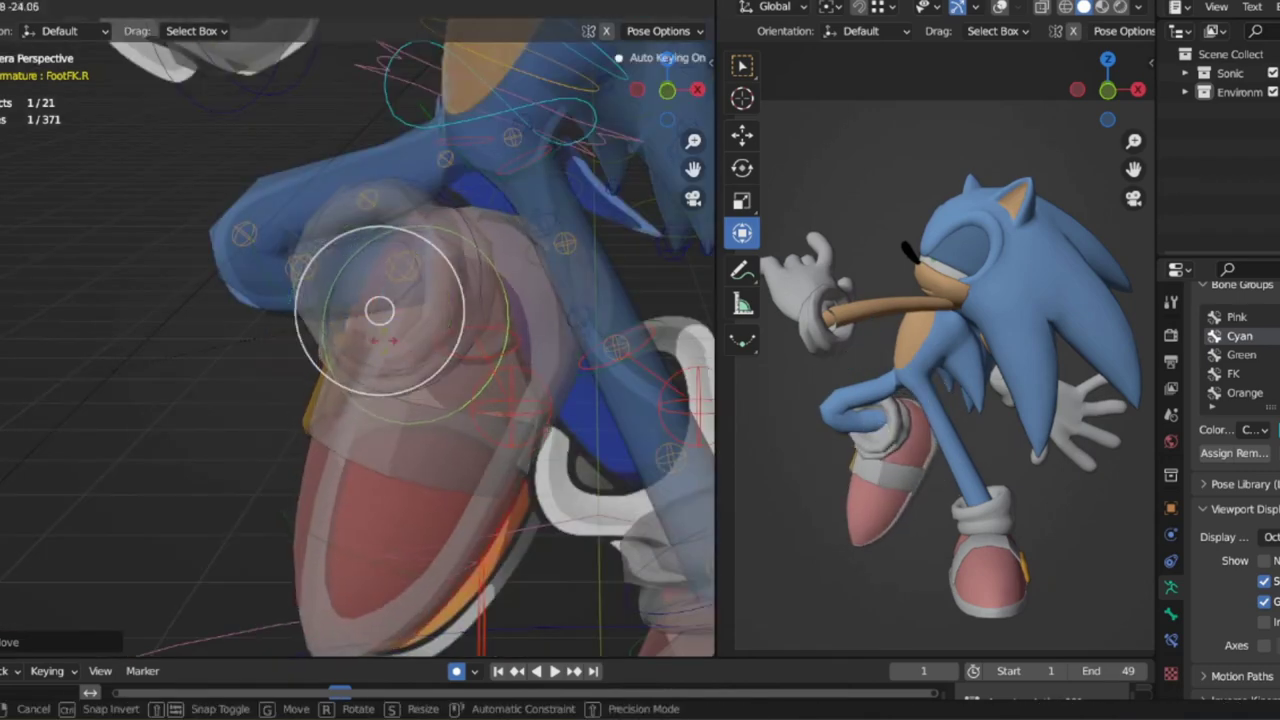
pyautogui.click(326, 432)
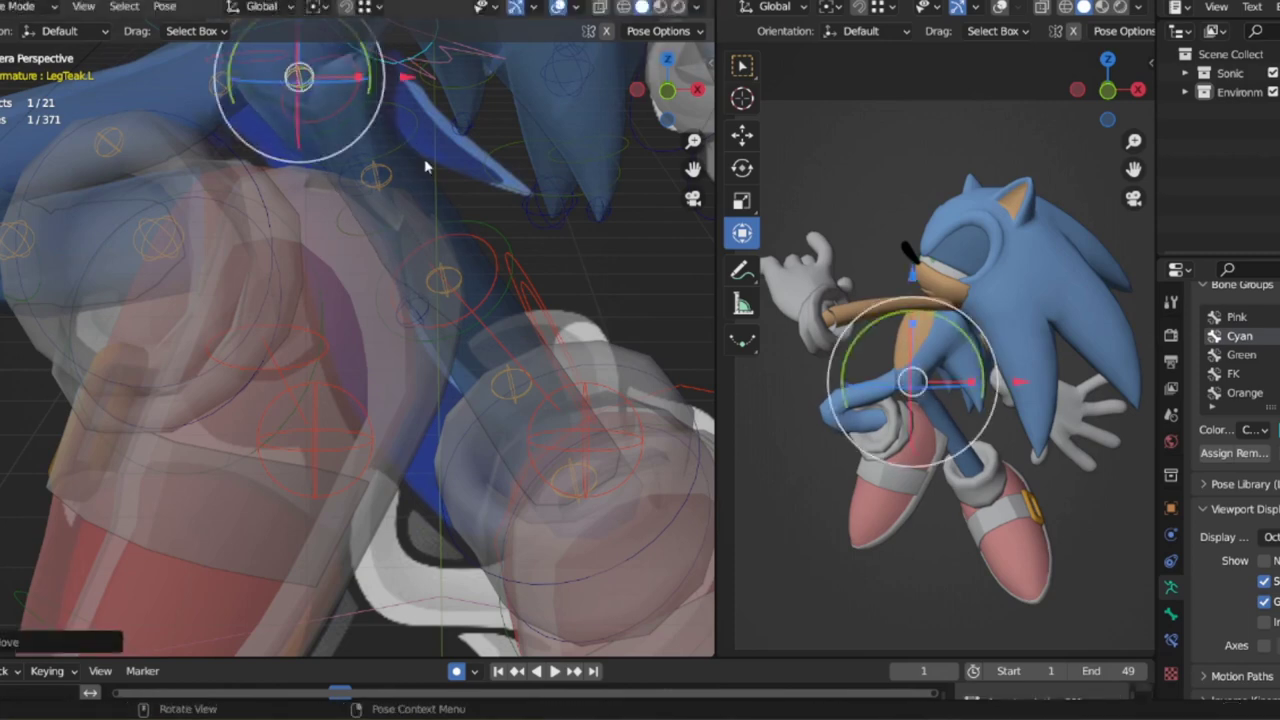
pyautogui.press('g')
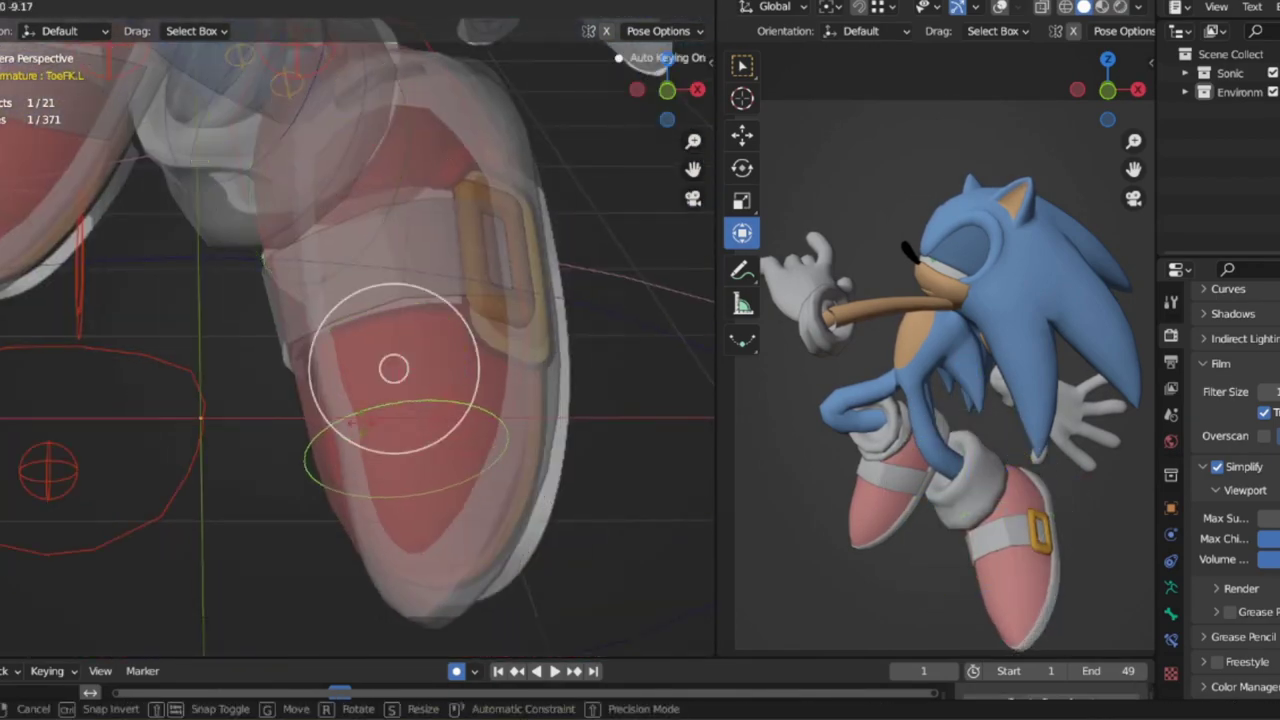
# Turn and shift the head, then raise the upper eyelid to open the eye.
pyautogui.press('r')
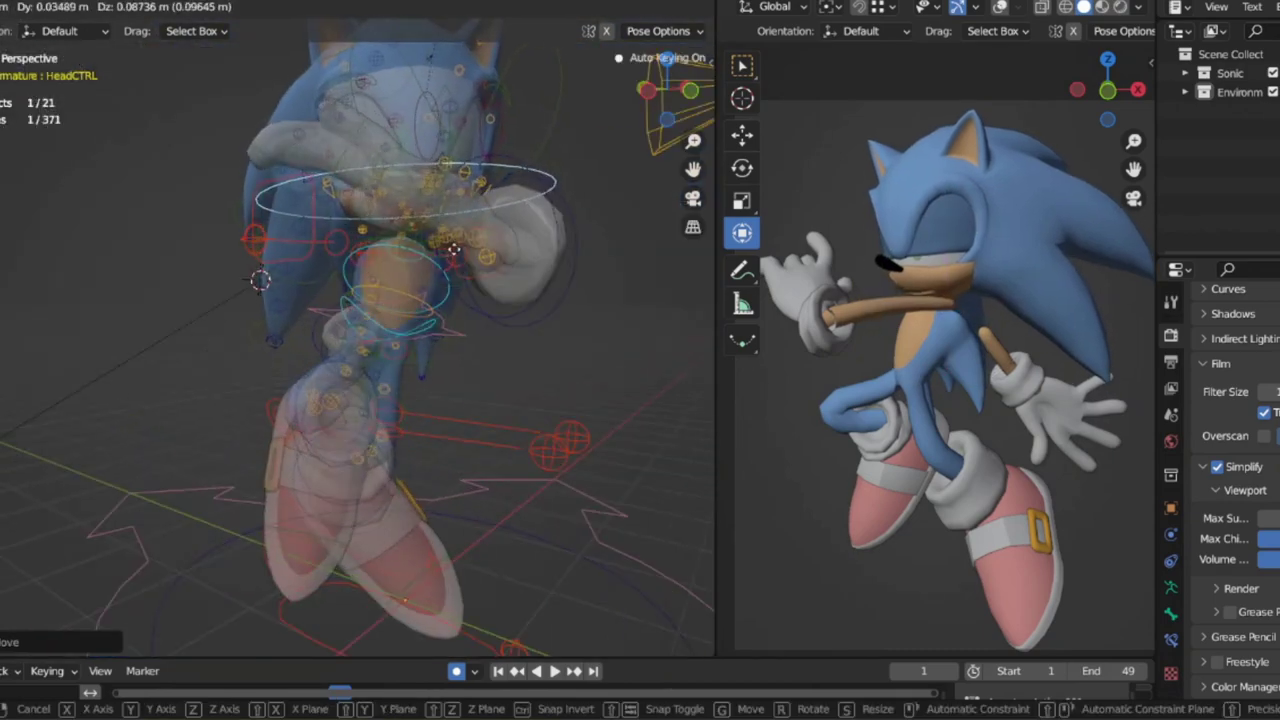
pyautogui.click(519, 277)
pyautogui.press('g')
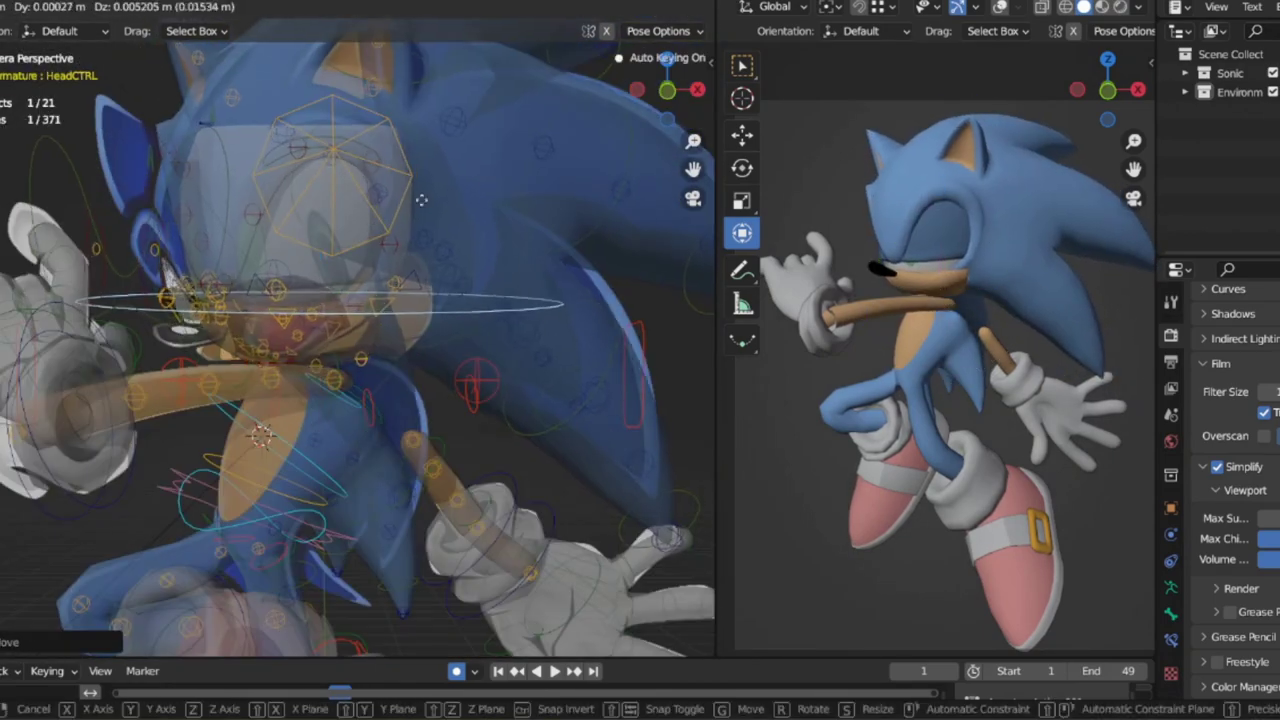
pyautogui.click(395, 318)
pyautogui.click(395, 318)
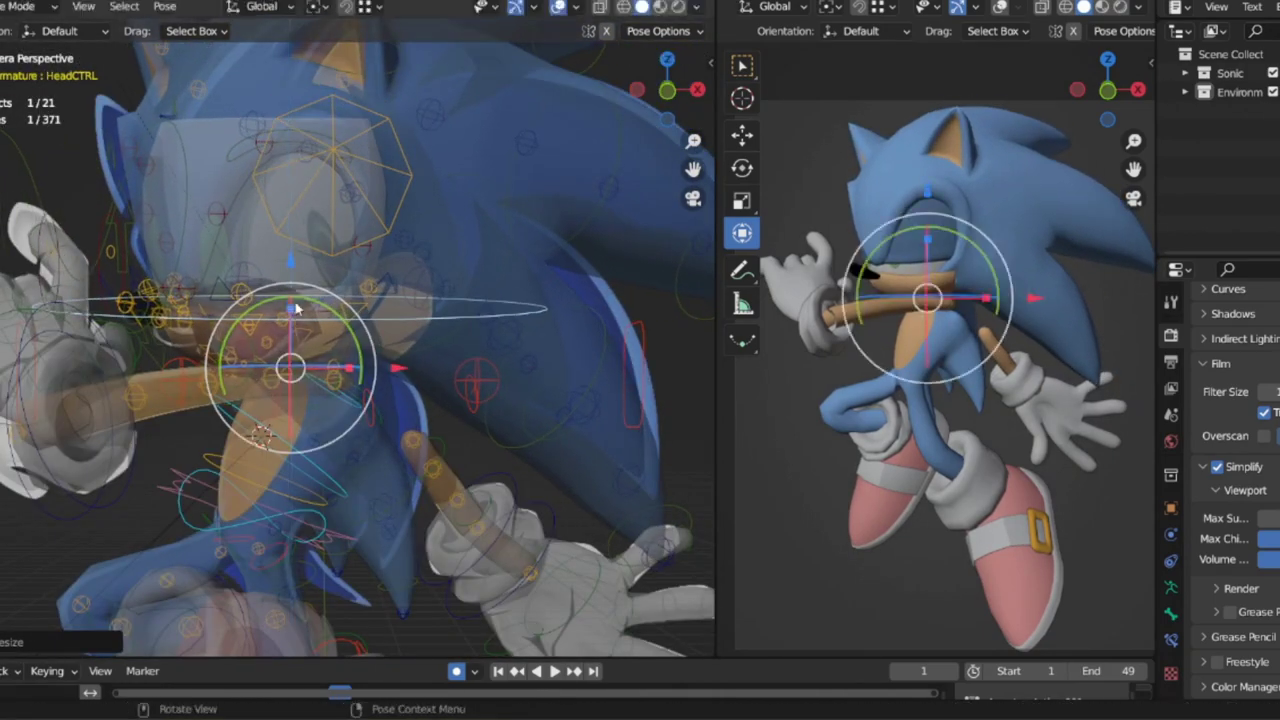
pyautogui.press('g')
pyautogui.click(431, 214)
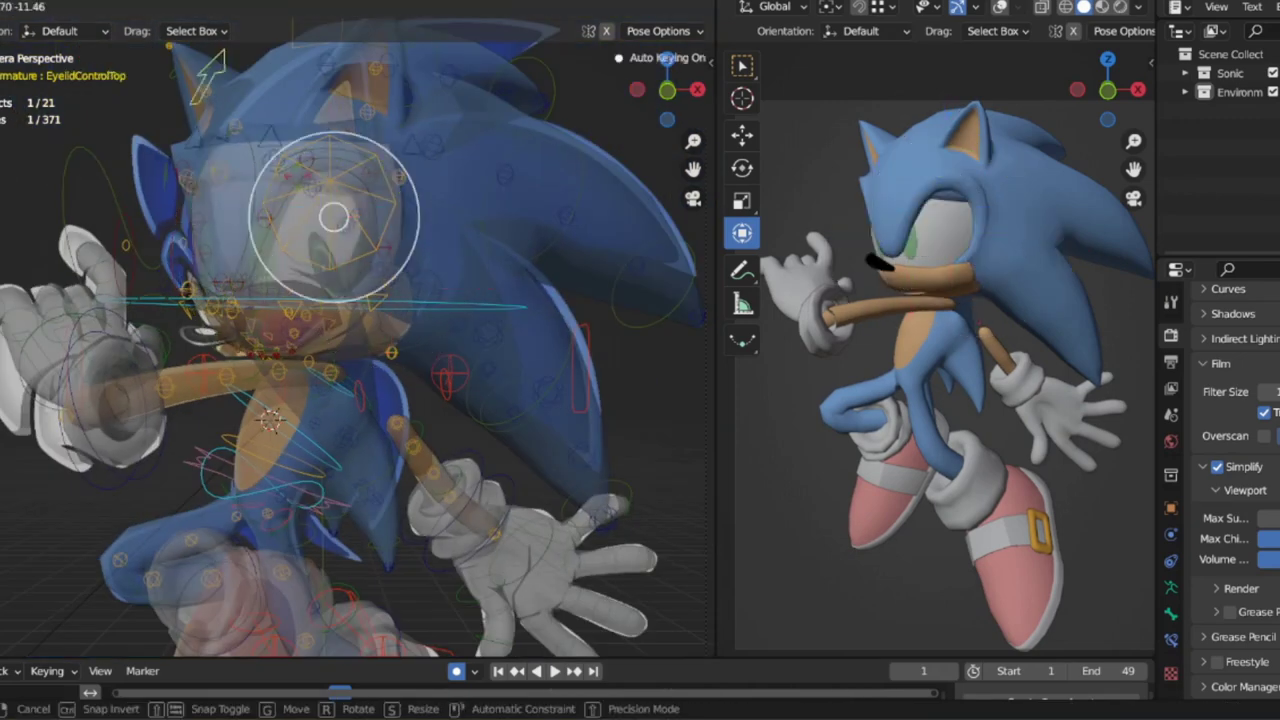
# Reshape the mouth by moving the tongue root and left muzzle tweak bones.
pyautogui.click(345, 262)
pyautogui.press('g')
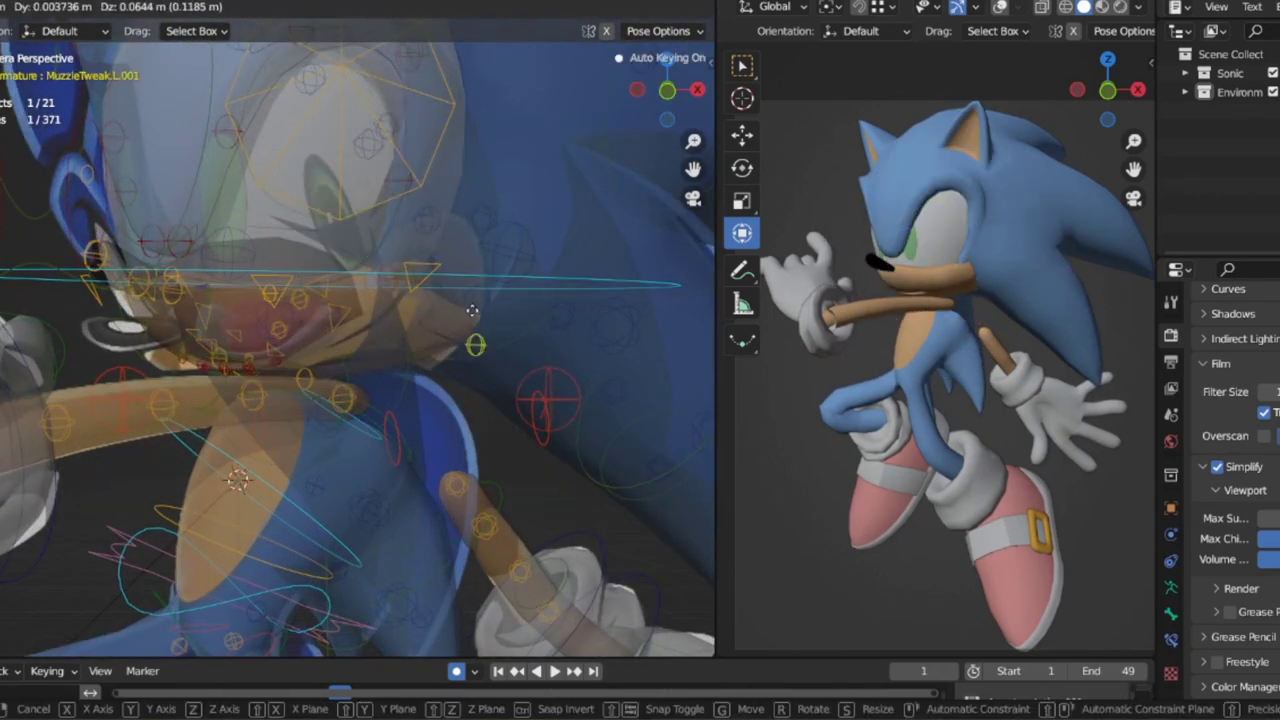
pyautogui.click(354, 290)
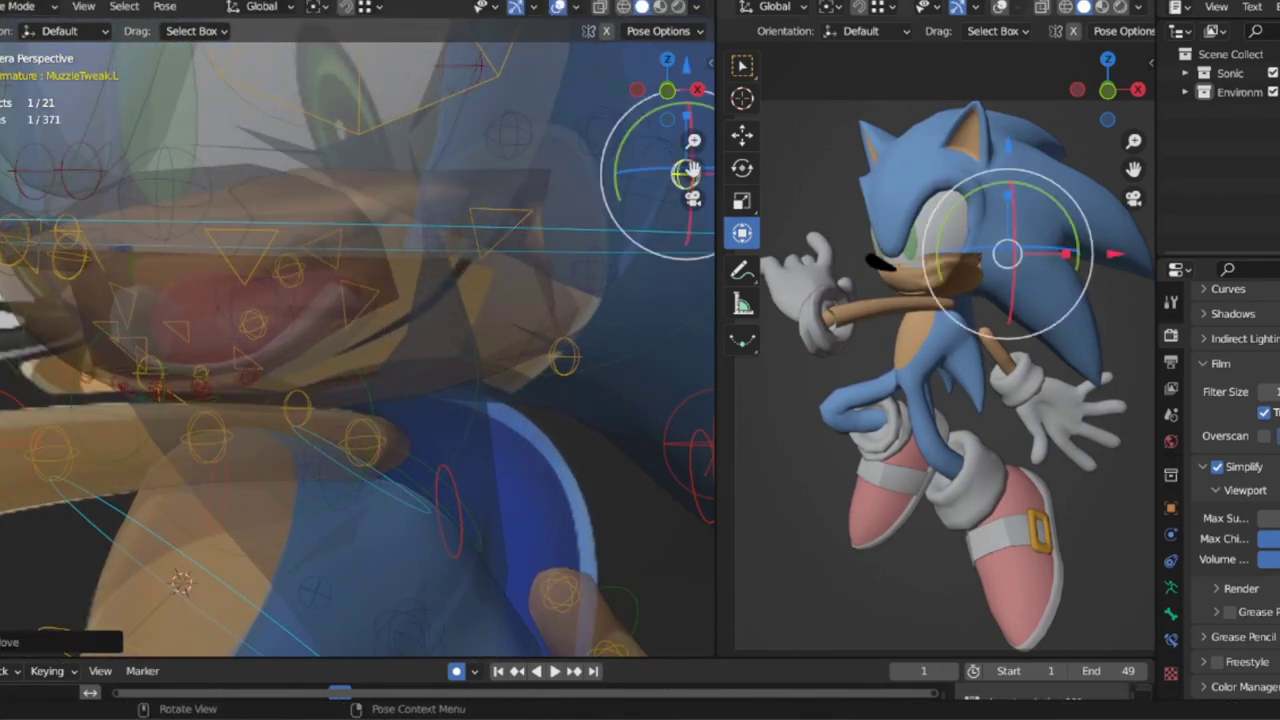
pyautogui.click(371, 246)
pyautogui.press('g')
pyautogui.click(550, 383)
pyautogui.scroll(-3, 428, 284)
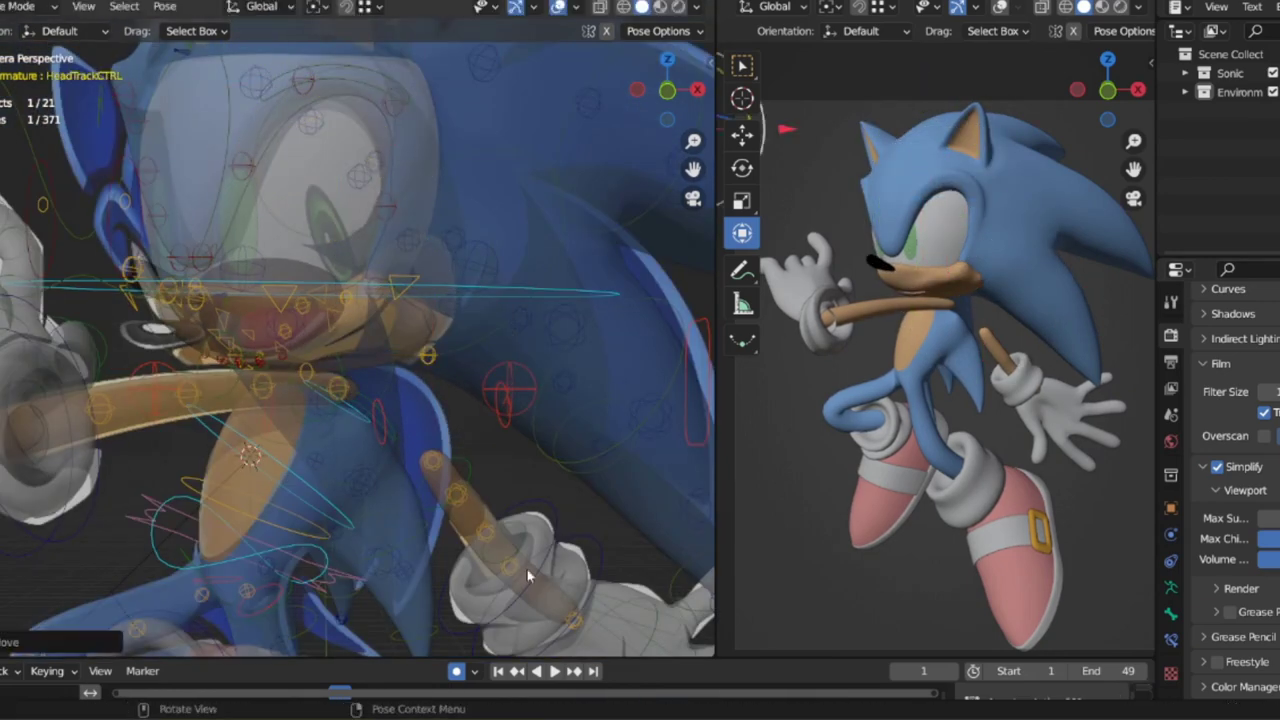
pyautogui.click(465, 311)
pyautogui.press('g')
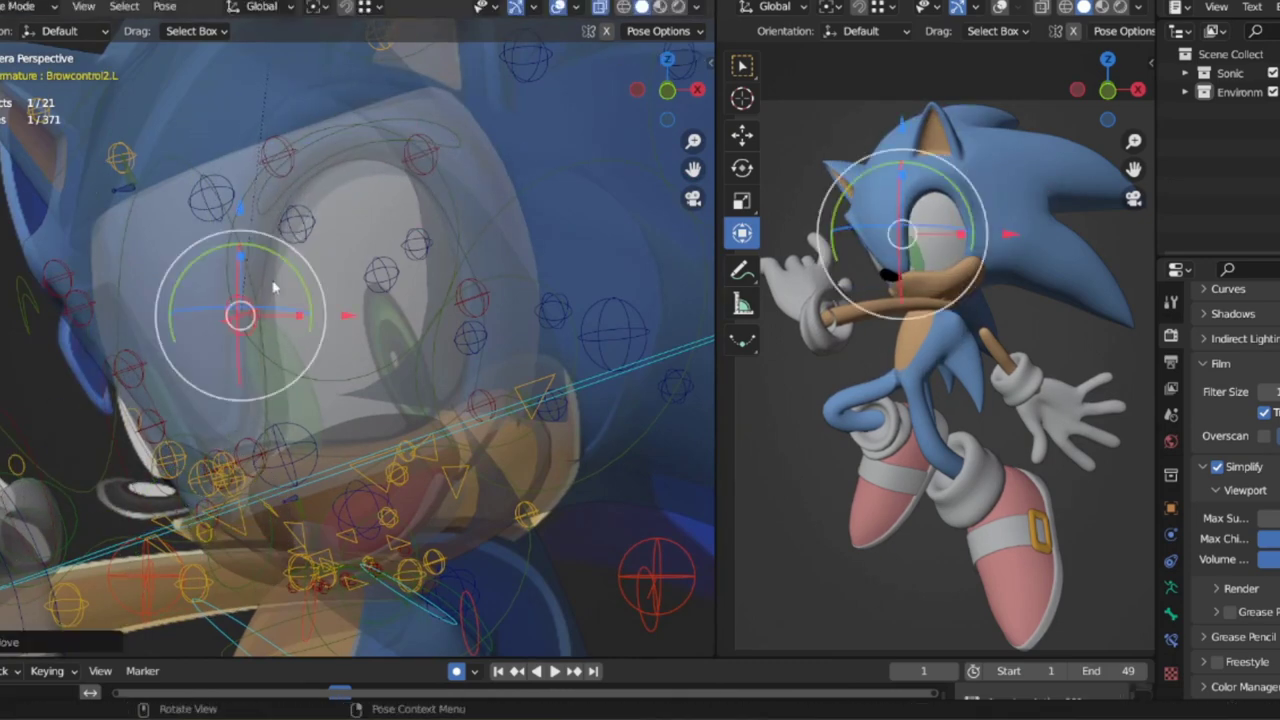
pyautogui.click(535, 440)
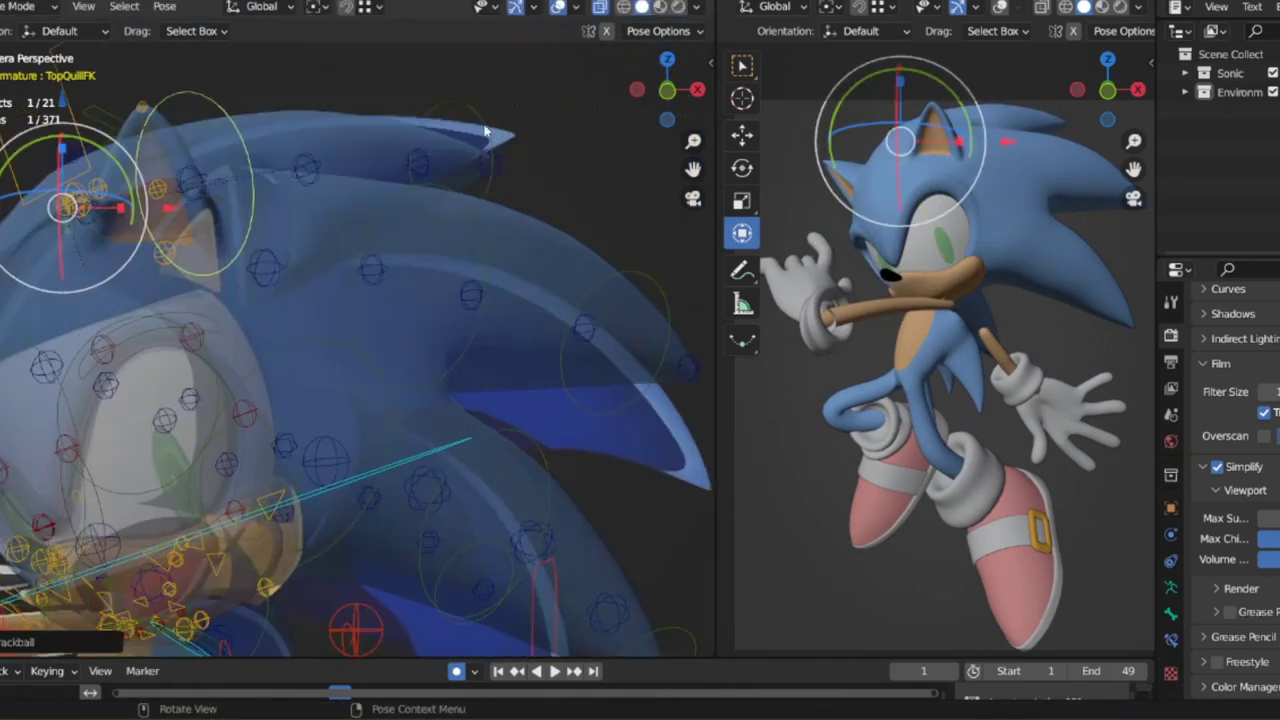
# Move the top quill tip and upper left quill to new positions and save.
pyautogui.click(485, 131)
pyautogui.press('g')
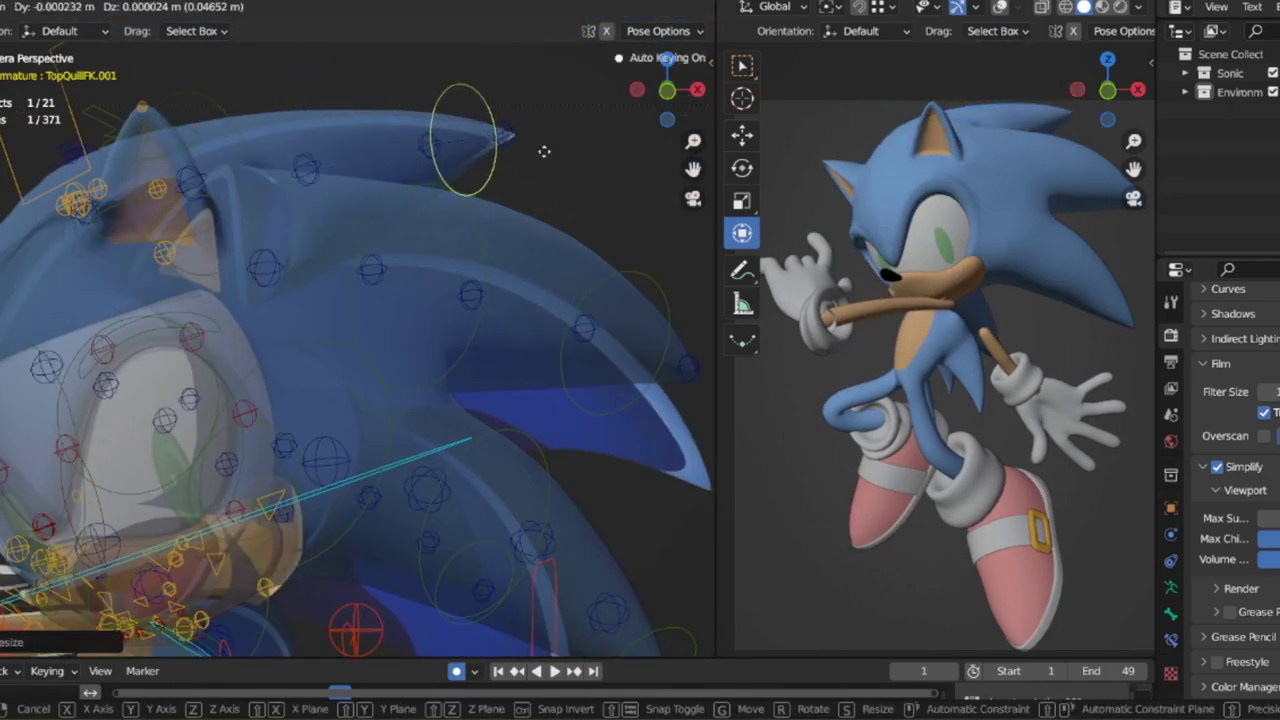
pyautogui.click(509, 137)
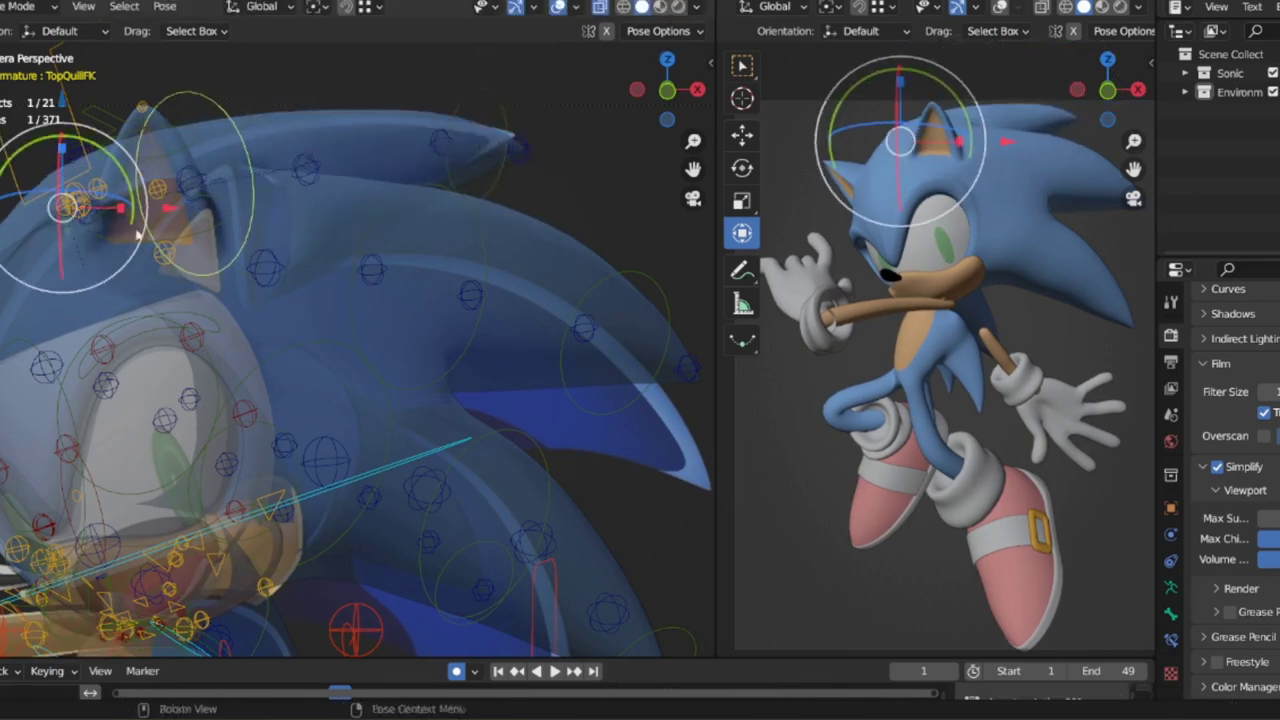
pyautogui.click(378, 148)
pyautogui.hotkey('ctrl', 's')
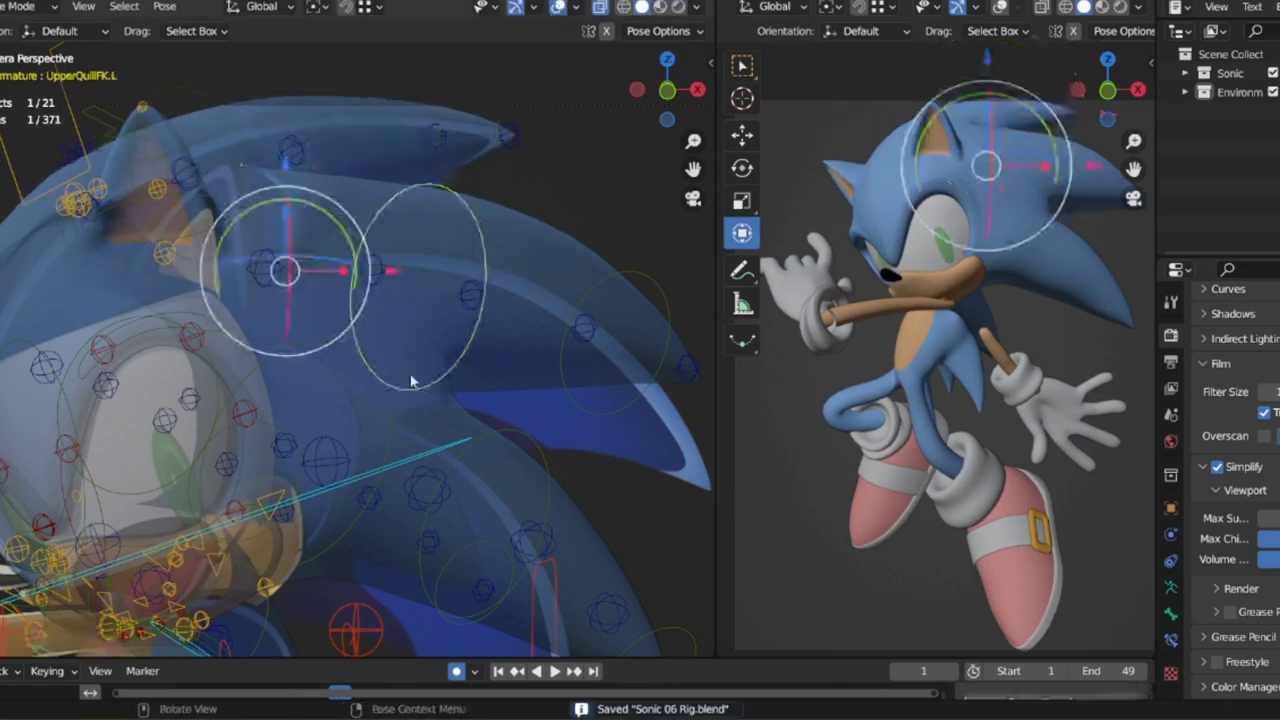
pyautogui.click(534, 391)
pyautogui.press('g')
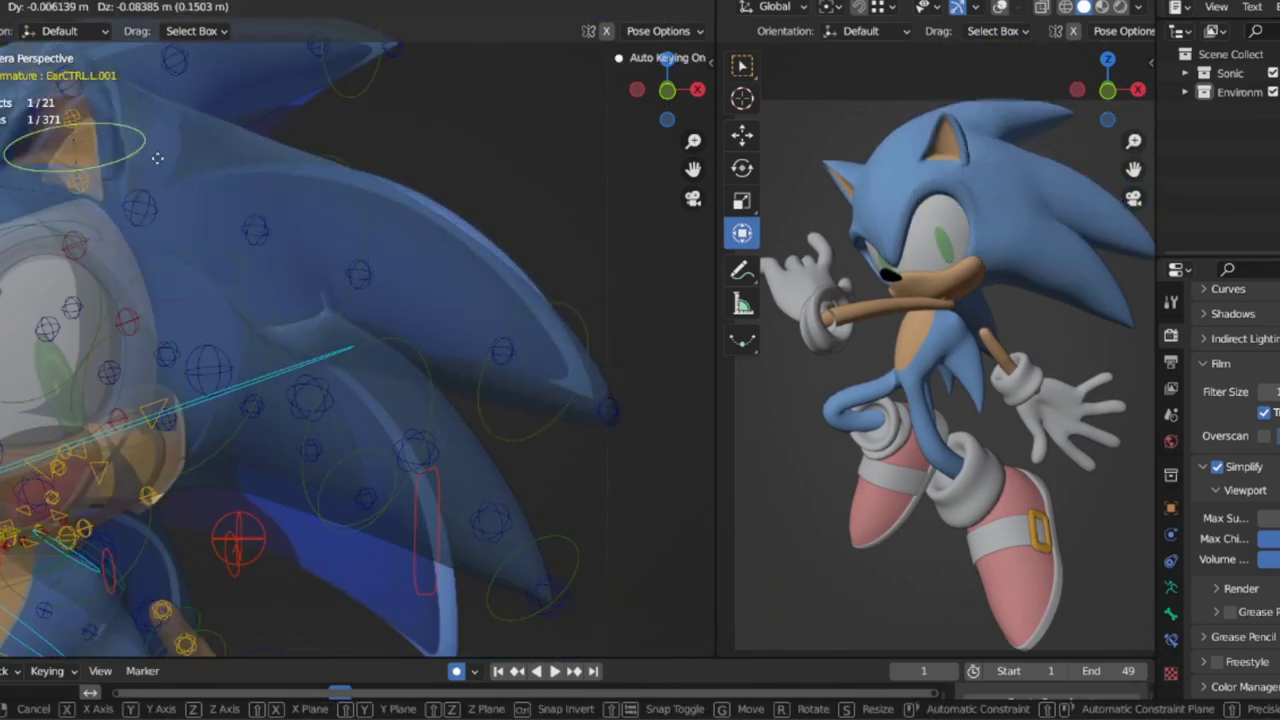
pyautogui.click(414, 380)
pyautogui.hotkey('ctrl', 's')
# Reposition the middle quill and start resizing the lower left quill.
pyautogui.keyDown('shift'); pyautogui.moveTo(405, 478); pyautogui.dragTo(289, 406, button='middle'); pyautogui.keyUp('shift')
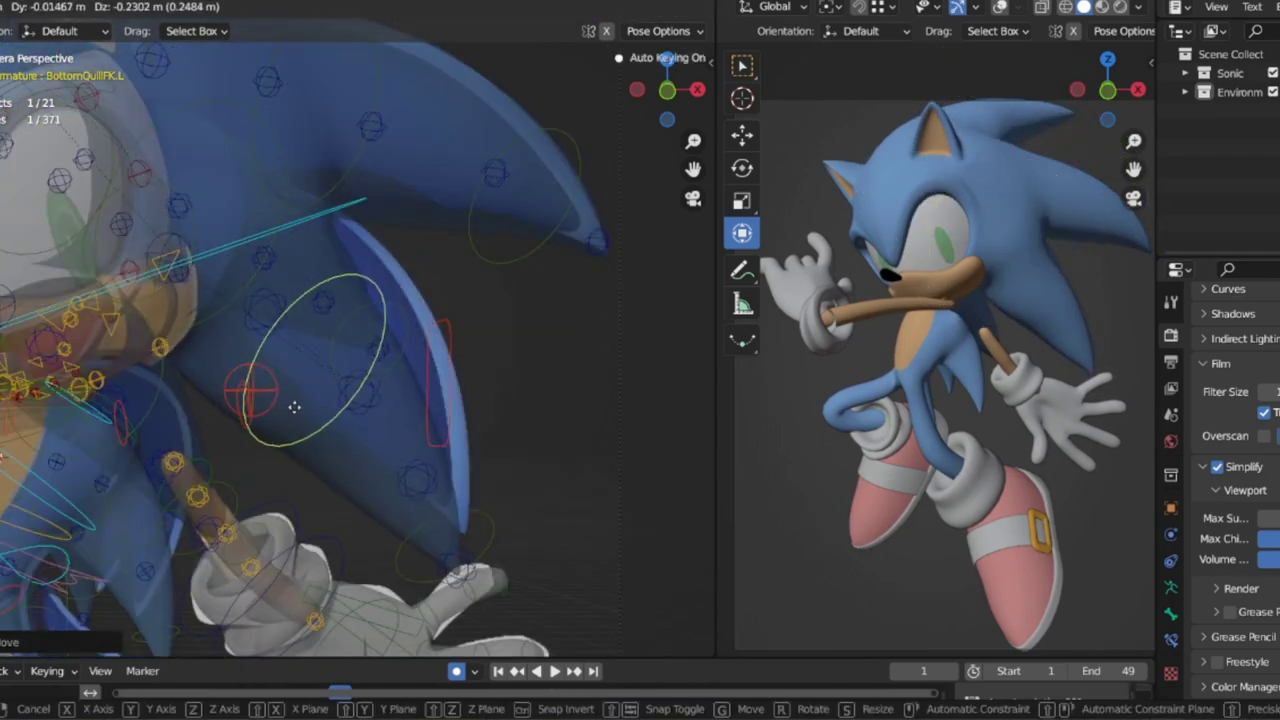
pyautogui.click(194, 263)
pyautogui.press('g')
pyautogui.click(427, 374)
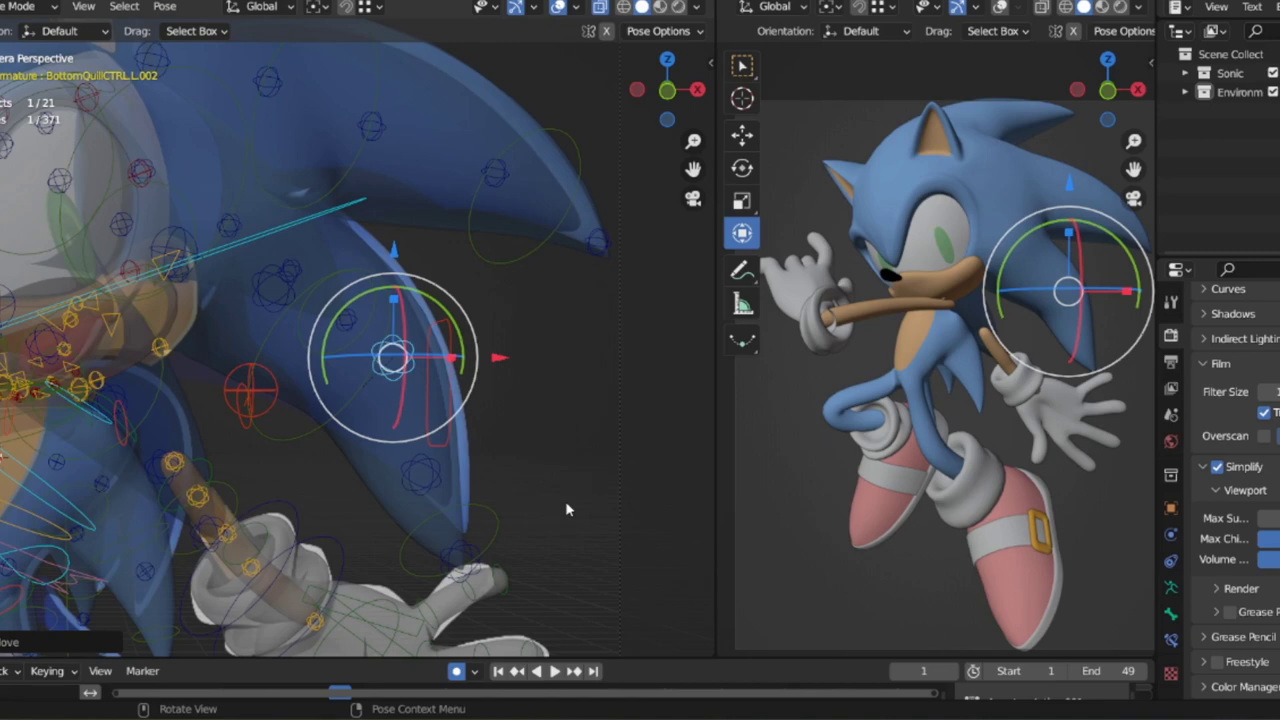
pyautogui.click(270, 290)
pyautogui.press('s')
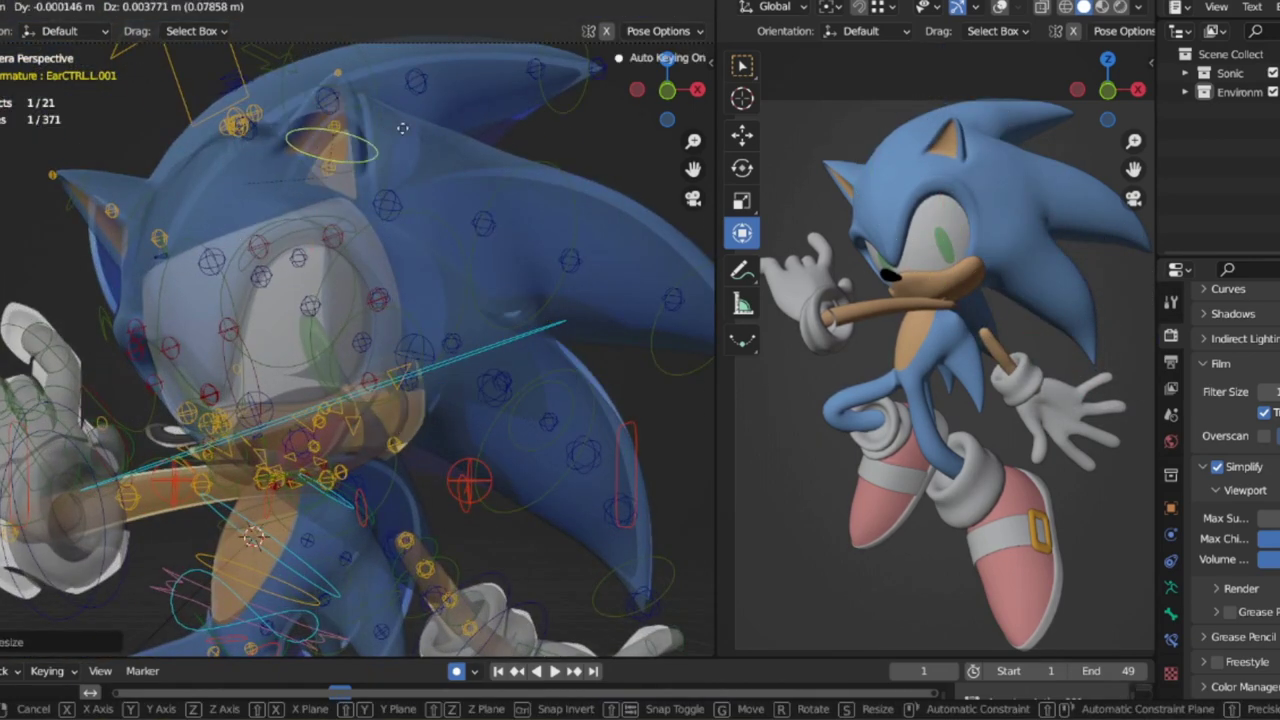
# Set the left ear's new position and rescale the right ear.
pyautogui.click(402, 128)
pyautogui.click(157, 220)
pyautogui.hotkey('ctrl', 's')
pyautogui.press('s')
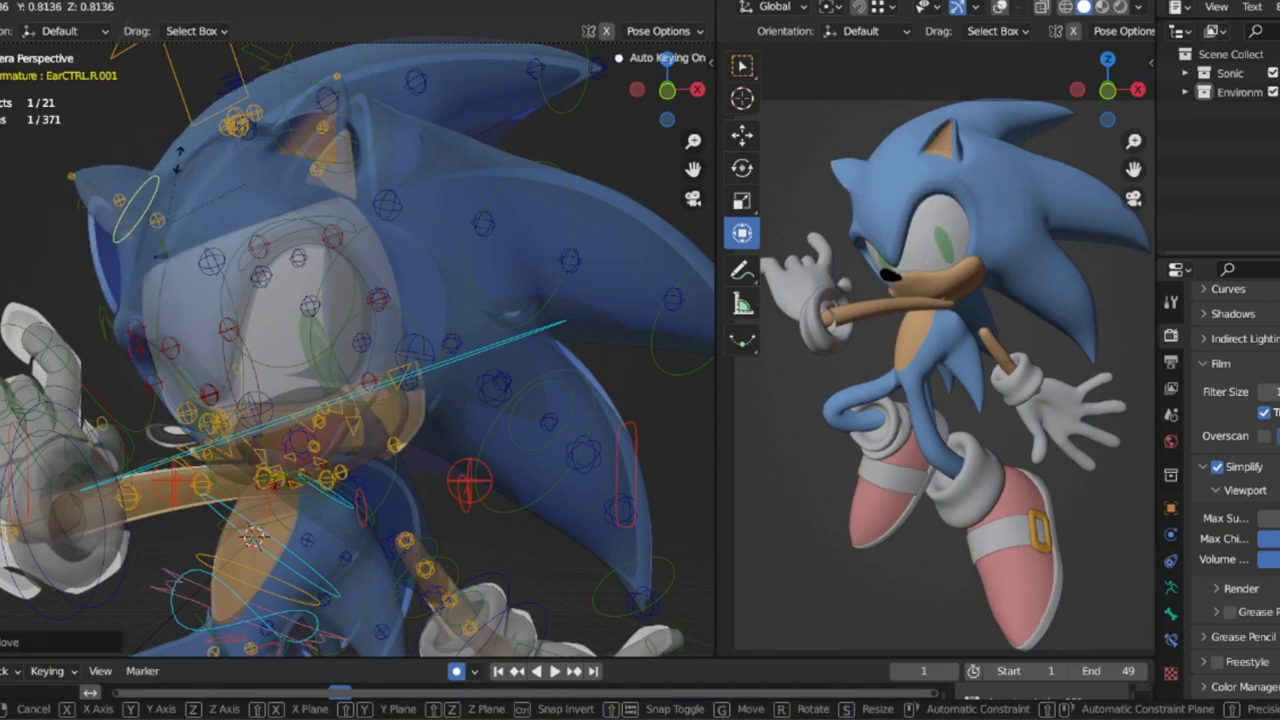
pyautogui.press('Return')
pyautogui.click(118, 200)
# Shape the smile by moving the mouth, left lip corner and upper lip controls, then save.
pyautogui.click(270, 470)
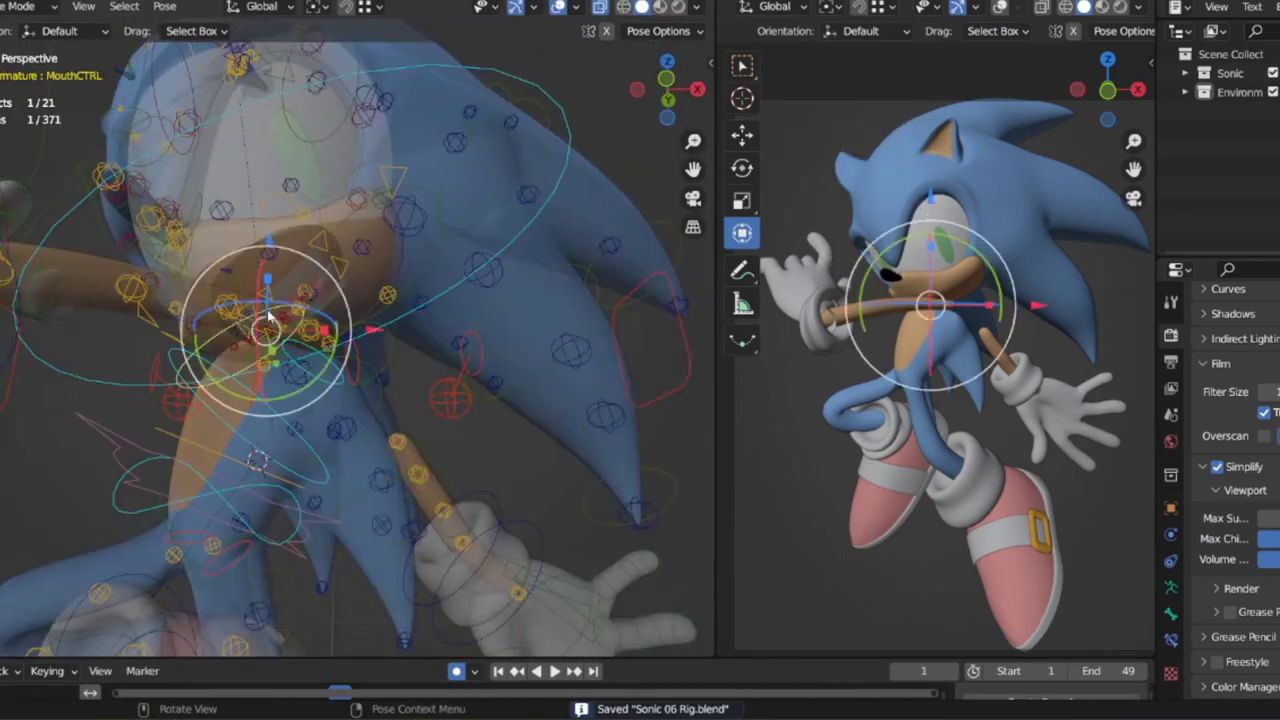
pyautogui.scroll(3, 450, 420)
pyautogui.press('g')
pyautogui.click(450, 420)
pyautogui.click(359, 232)
pyautogui.scroll(2, 359, 232)
pyautogui.press('g')
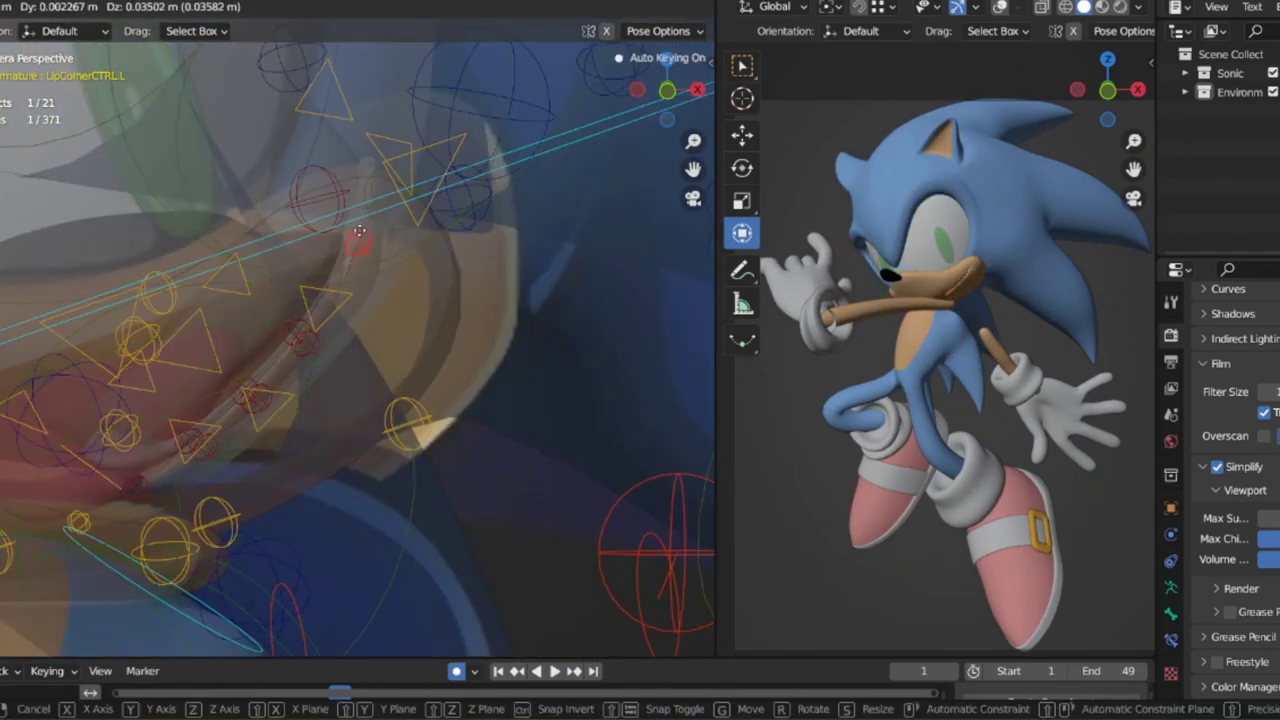
pyautogui.click(210, 410)
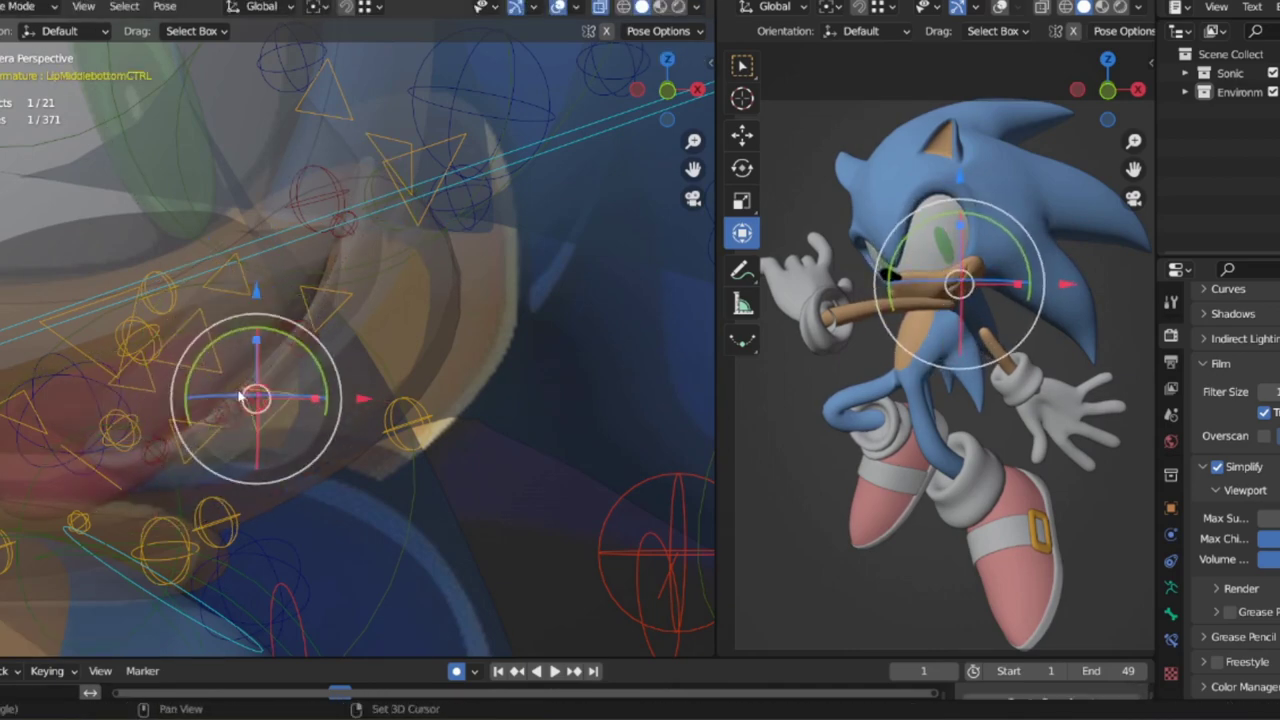
pyautogui.click(262, 365)
pyautogui.scroll(-2, 352, 357)
pyautogui.hotkey('ctrl', 's')
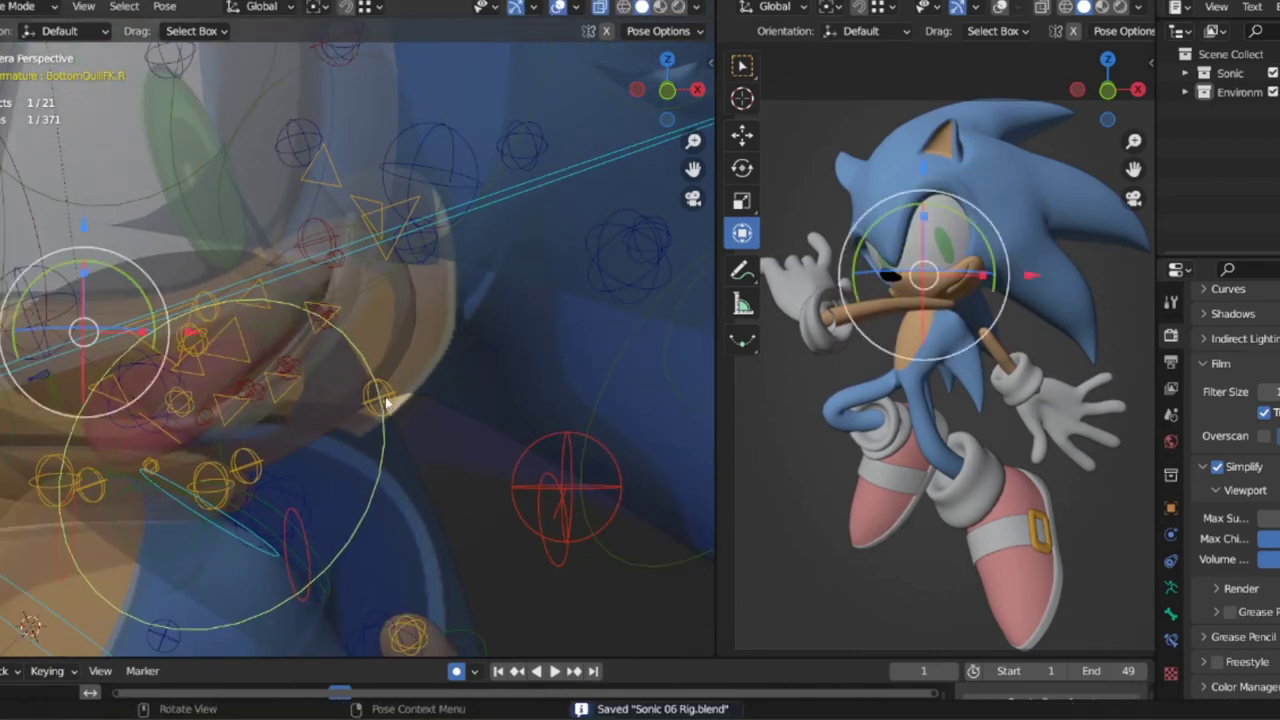
# Nudge the right lower quill into a new position.
pyautogui.click(363, 506)
pyautogui.press('g')
pyautogui.click(360, 330)
pyautogui.scroll(-3, 360, 330)
pyautogui.click(350, 490)
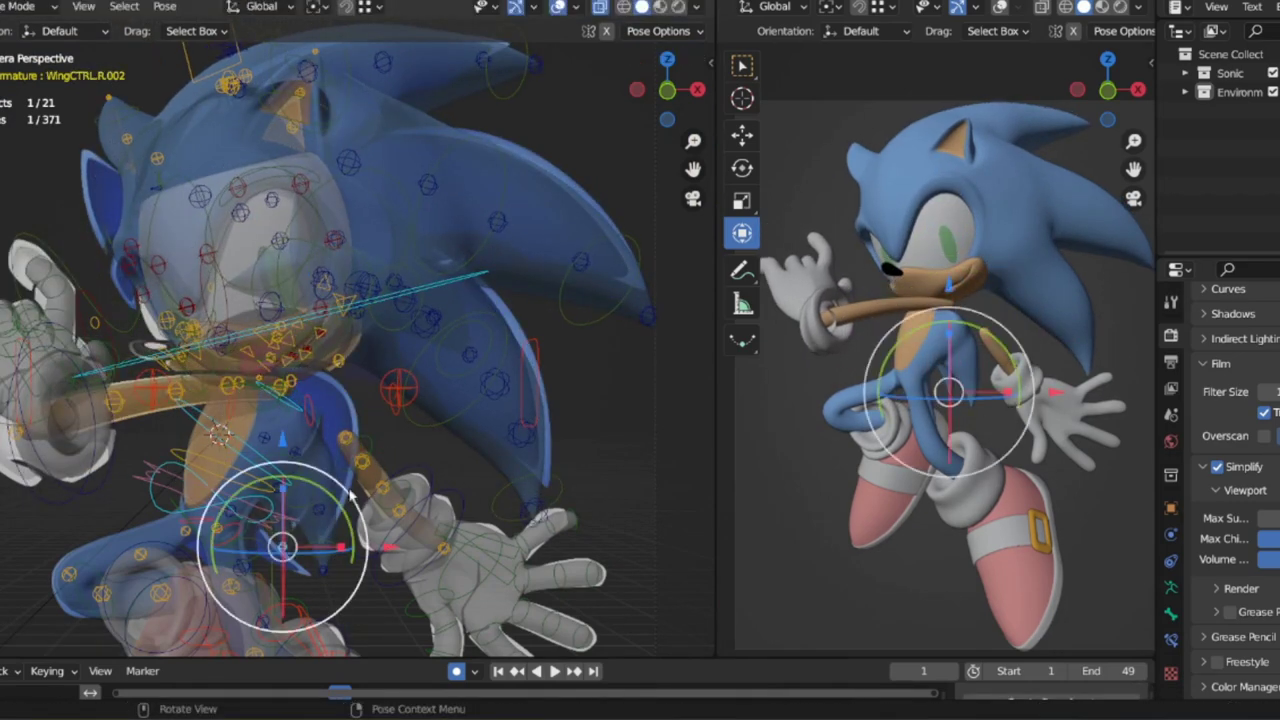
# Reposition the right arm and right glove cuff, then save.
pyautogui.click(322, 425)
pyautogui.press('g')
pyautogui.press('Escape')
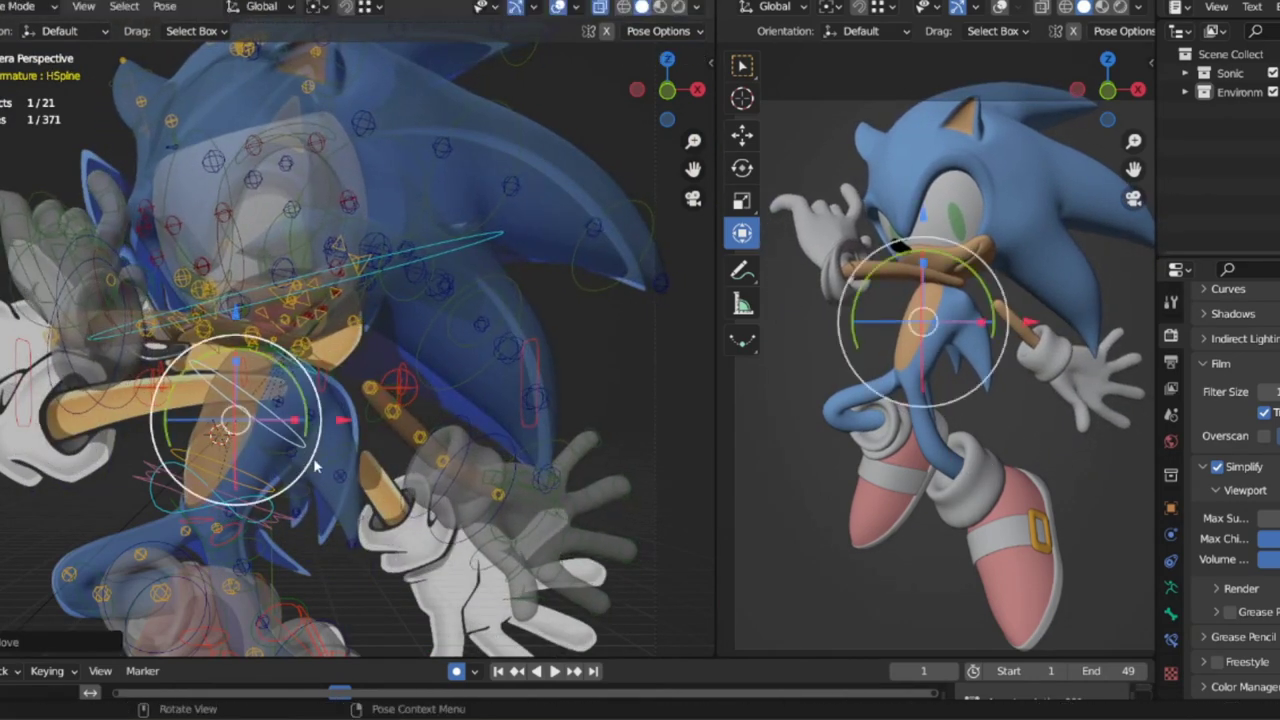
pyautogui.press('g')
pyautogui.click(378, 498)
pyautogui.click(374, 520)
pyautogui.press('g')
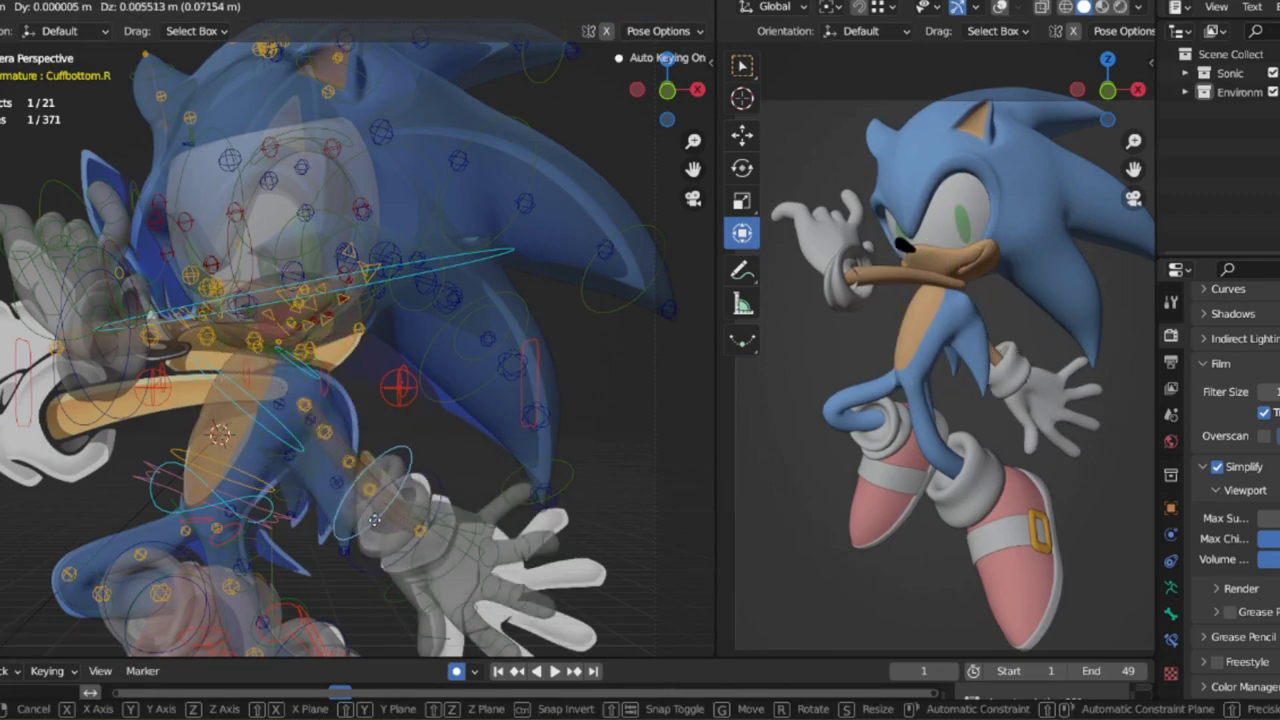
pyautogui.click(456, 583)
pyautogui.scroll(-3, 400, 350)
pyautogui.hotkey('ctrl', 's')
# Shift the head slightly and start rebending the left arm.
pyautogui.click(286, 271)
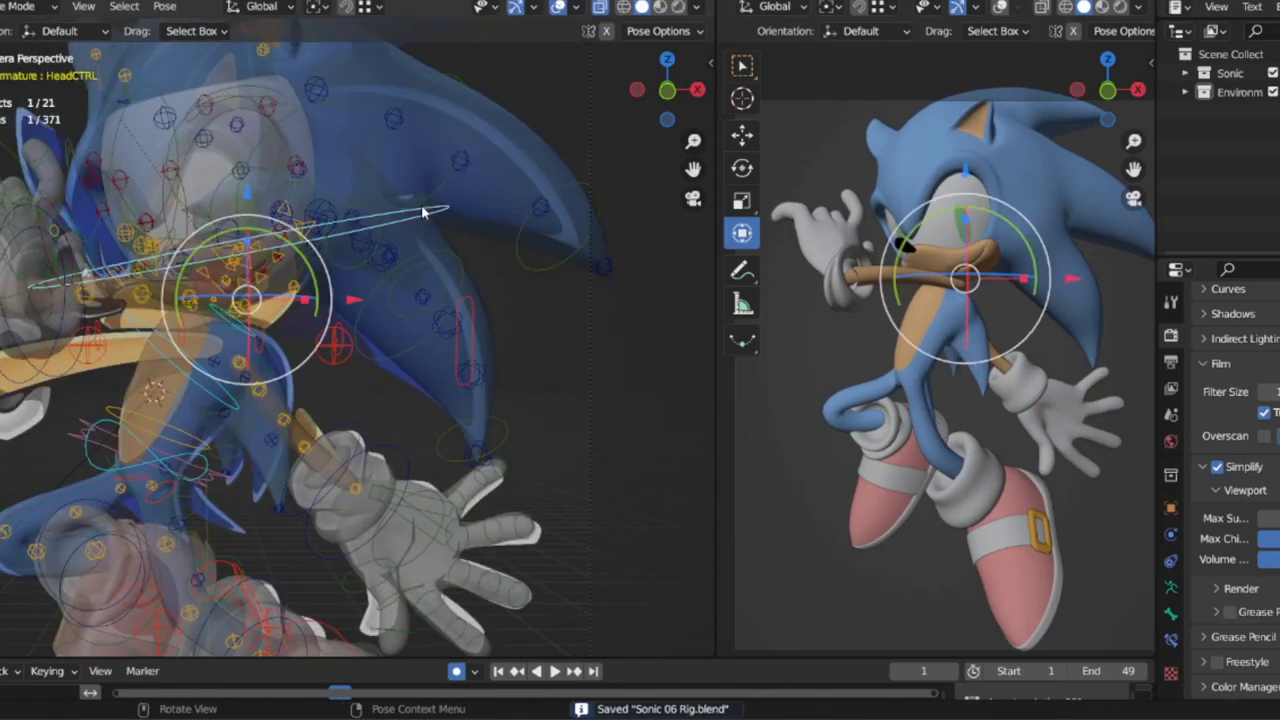
pyautogui.press('g')
pyautogui.click(384, 330)
pyautogui.click(386, 257)
pyautogui.scroll(4, 386, 260)
pyautogui.moveTo(386, 260)
pyautogui.mouseDown(button='middle')
pyautogui.moveTo(268, 203)
pyautogui.moveTo(215, 320)
pyautogui.mouseUp(button='middle')
pyautogui.click(210, 326)
pyautogui.press('g')
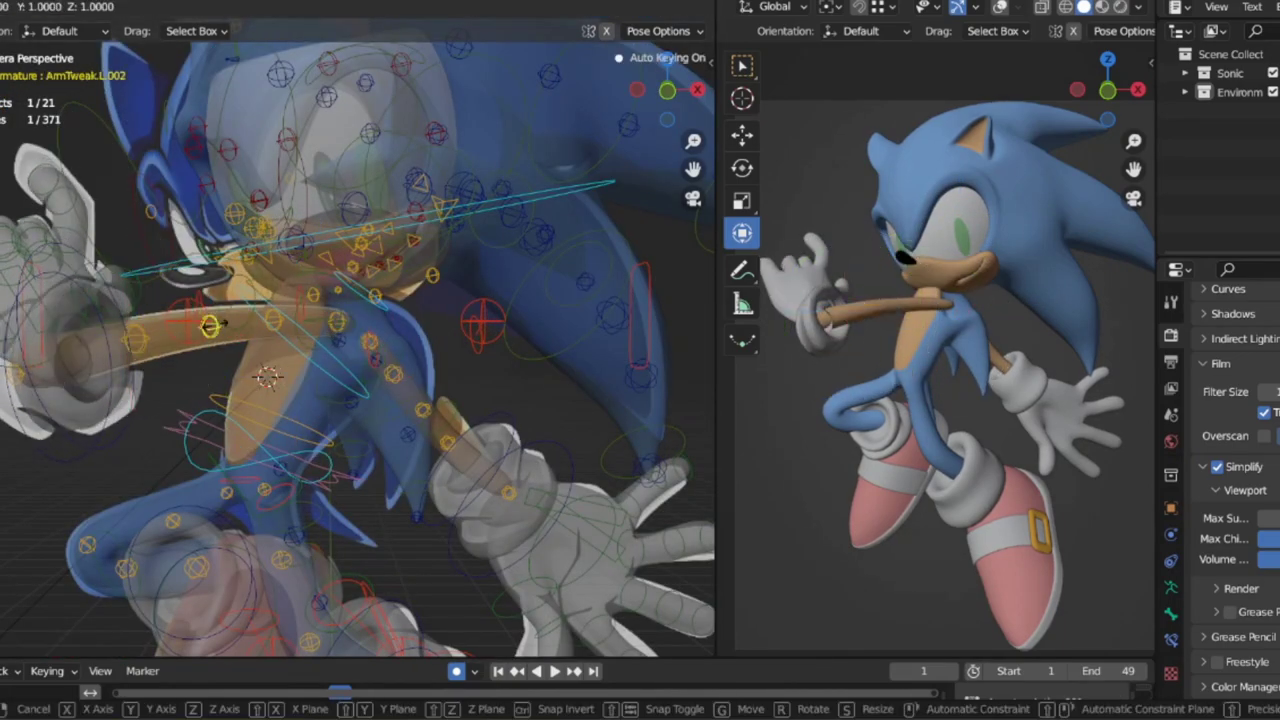
pyautogui.hotkey('ctrl', 's')
# Move the upper left arm tweak controls to reshape the arm's bend.
pyautogui.click(285, 320)
pyautogui.press('g')
pyautogui.scroll(-5, 448, 323)
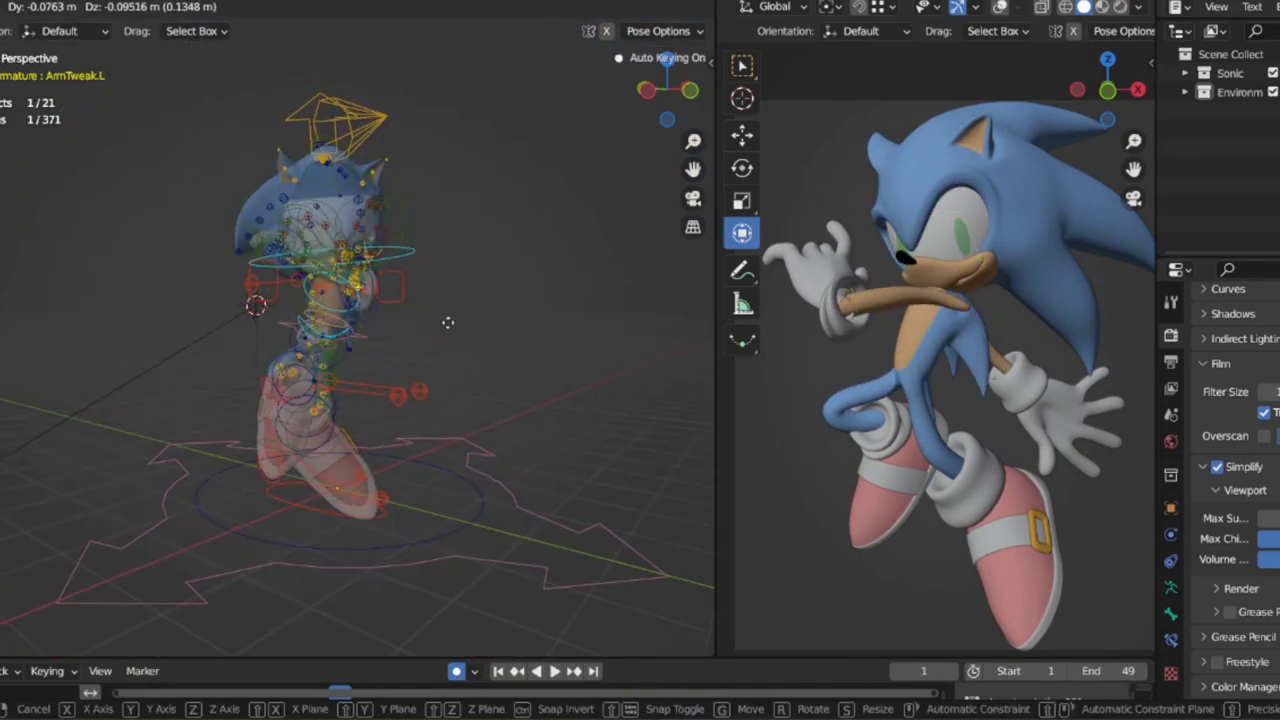
pyautogui.scroll(6, 296, 308)
pyautogui.click(296, 308)
pyautogui.press('g')
pyautogui.click(125, 335)
# Draw the left hand and glove cuff in close beside the face, and save.
pyautogui.moveTo(125, 335); pyautogui.dragTo(316, 327, button='middle')
pyautogui.click(316, 327)
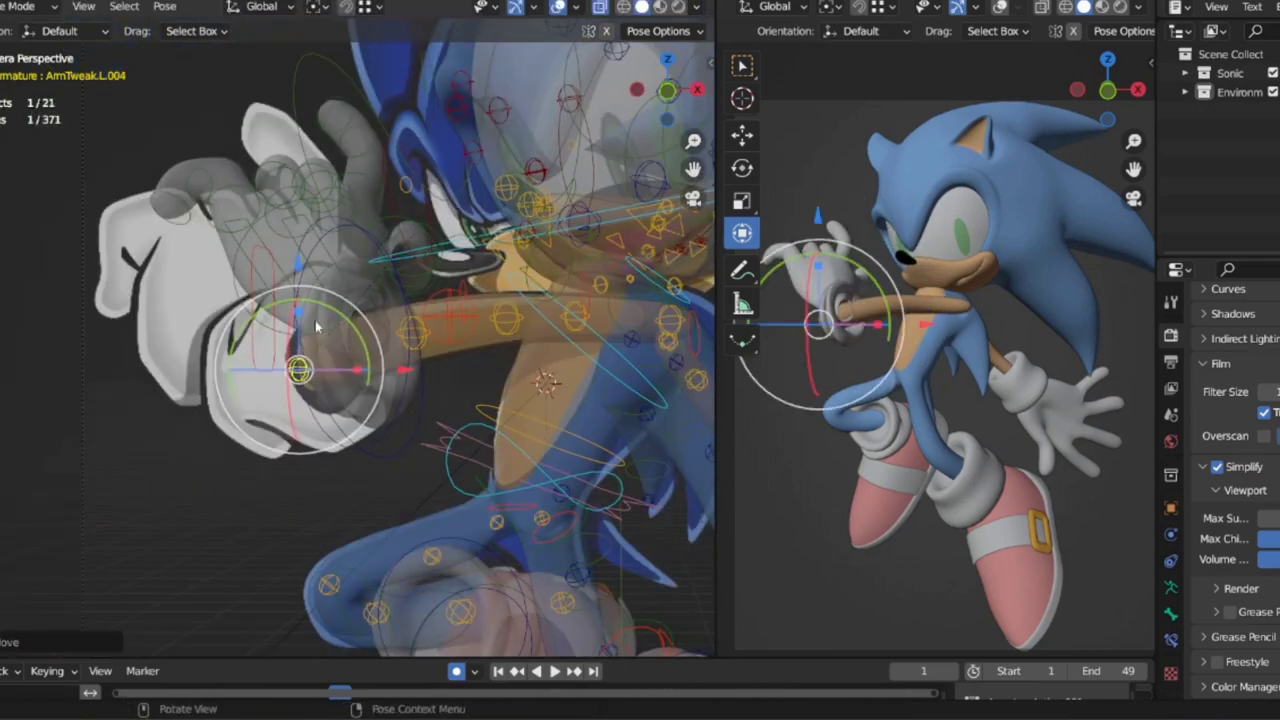
pyautogui.press('g')
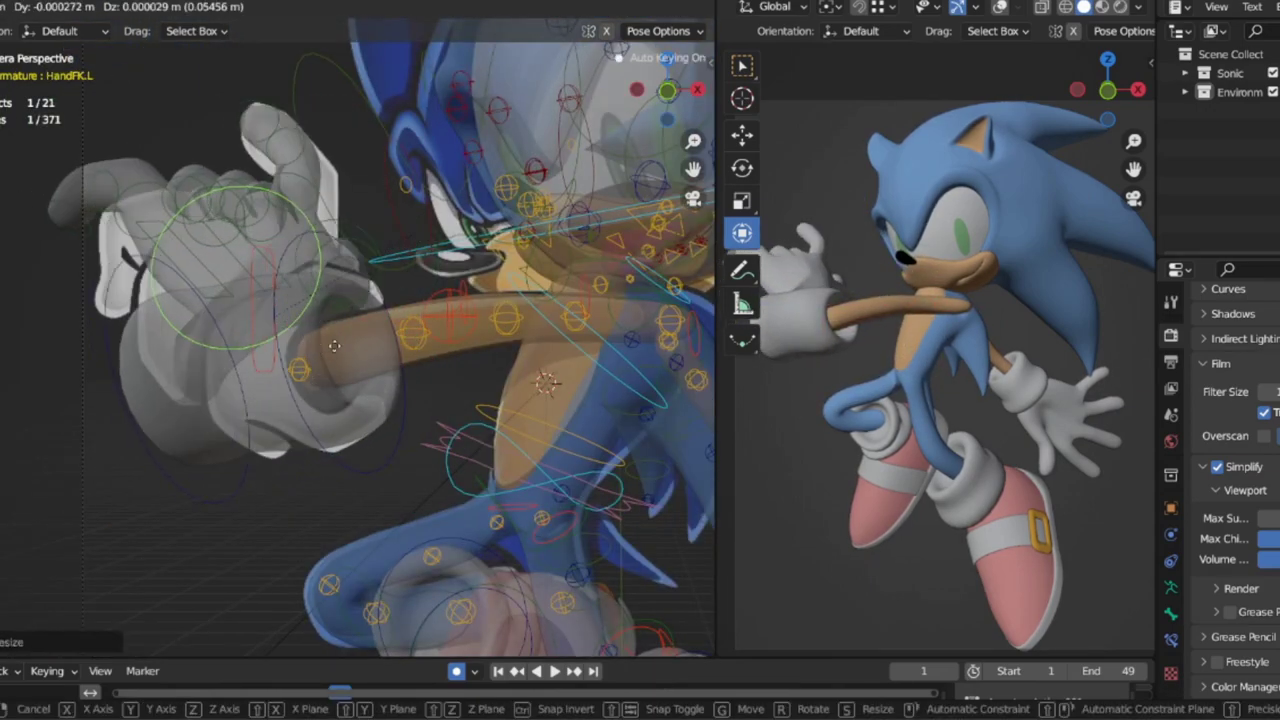
pyautogui.click(300, 400)
pyautogui.click(254, 494)
pyautogui.press('g')
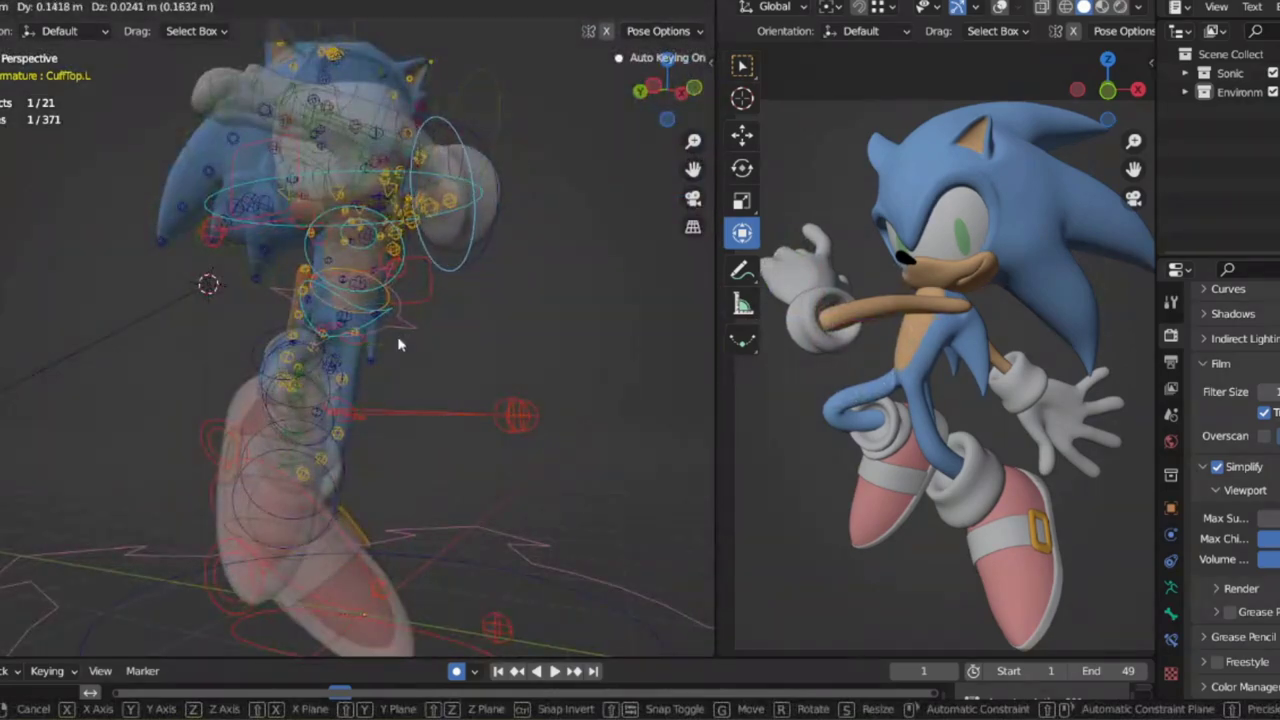
pyautogui.hotkey('ctrl', 's')
# Scale the HeadCTRL bone up slightly to enlarge Sonic's head.
pyautogui.click(432, 264)
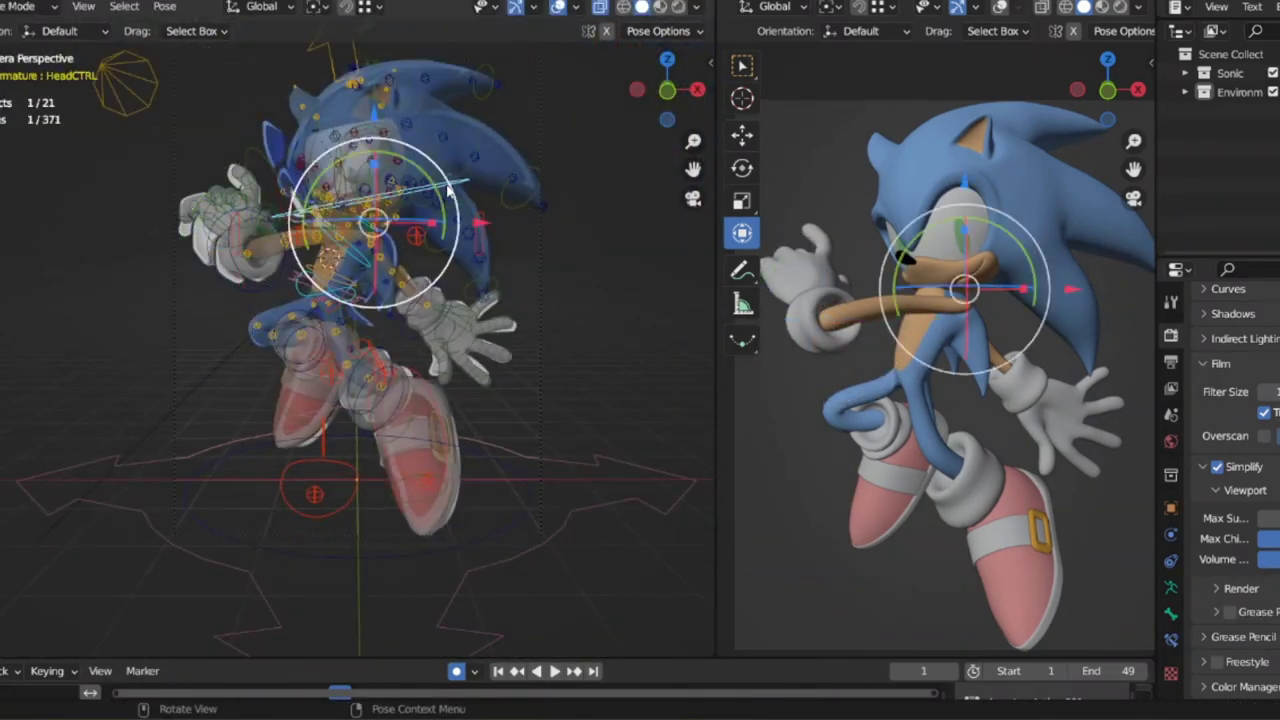
pyautogui.moveTo(400, 300); pyautogui.dragTo(432, 264, button='middle')
pyautogui.scroll(5, 432, 264)
pyautogui.press('s')
pyautogui.click(452, 305)
# Adjust the neck control and reposition the middle muzzle control to tweak the nose, then save.
pyautogui.click(386, 329)
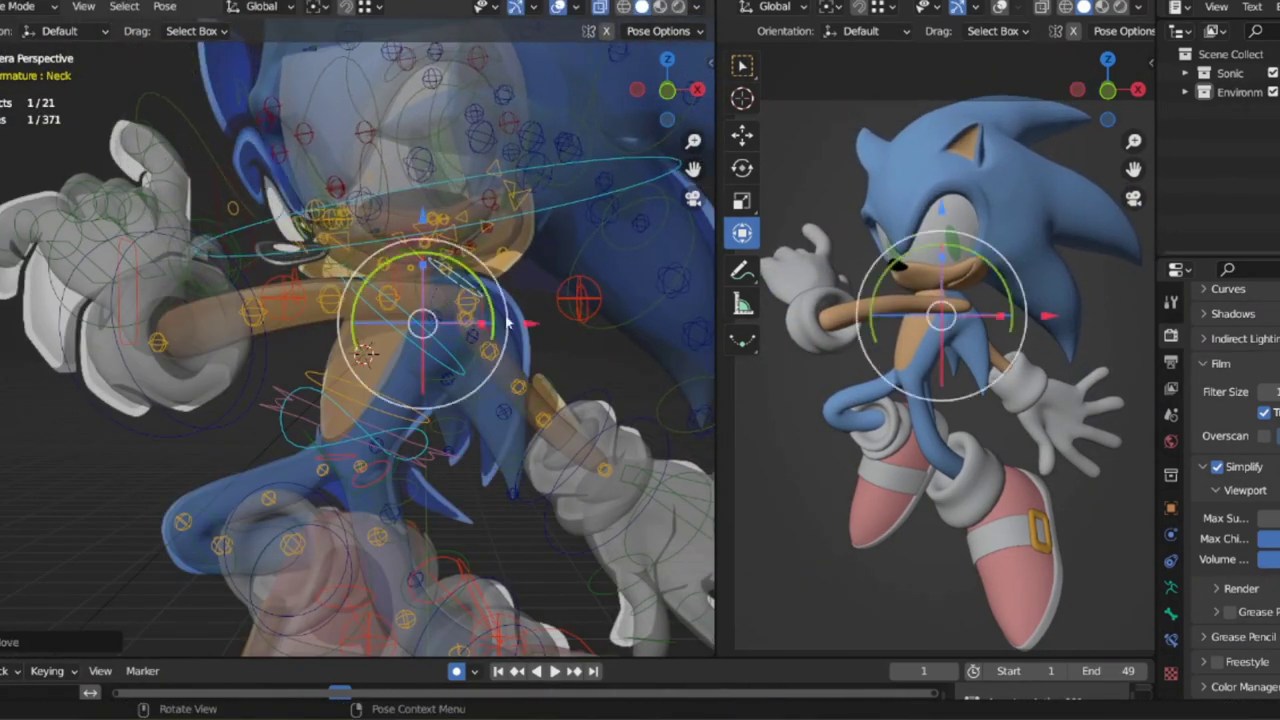
pyautogui.scroll(4, 420, 340)
pyautogui.moveTo(420, 340); pyautogui.dragTo(465, 370, button='middle')
pyautogui.click(621, 360)
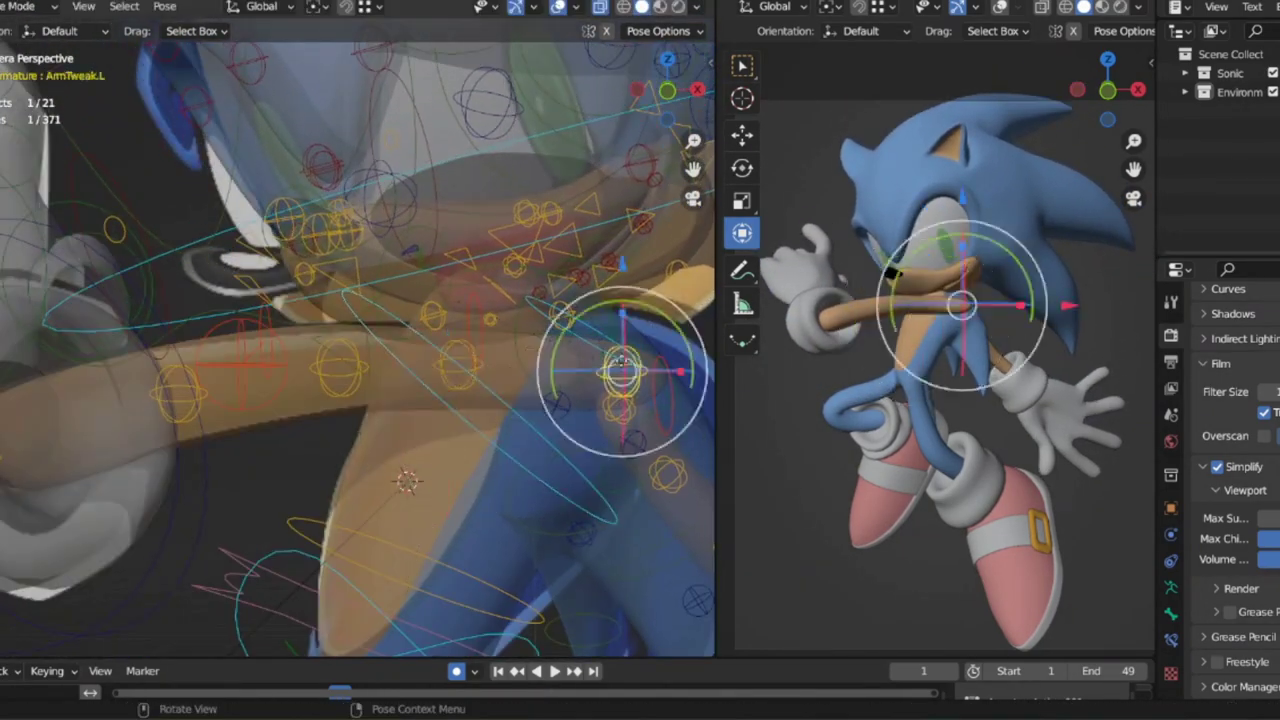
pyautogui.click(355, 235)
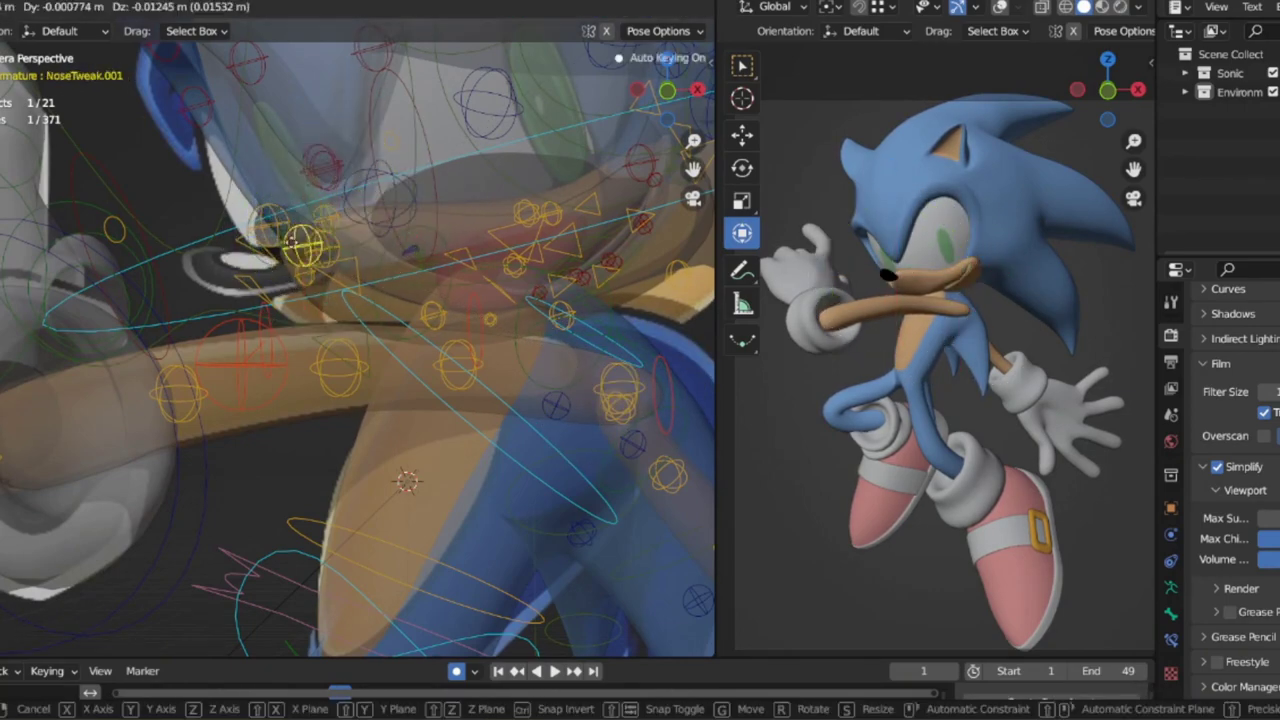
pyautogui.click(215, 245)
pyautogui.hotkey('ctrl', 's')
# Move the right and left brow controls to reshape the brows.
pyautogui.moveTo(215, 245); pyautogui.dragTo(252, 198, button='middle')
pyautogui.click(252, 198)
pyautogui.press('g')
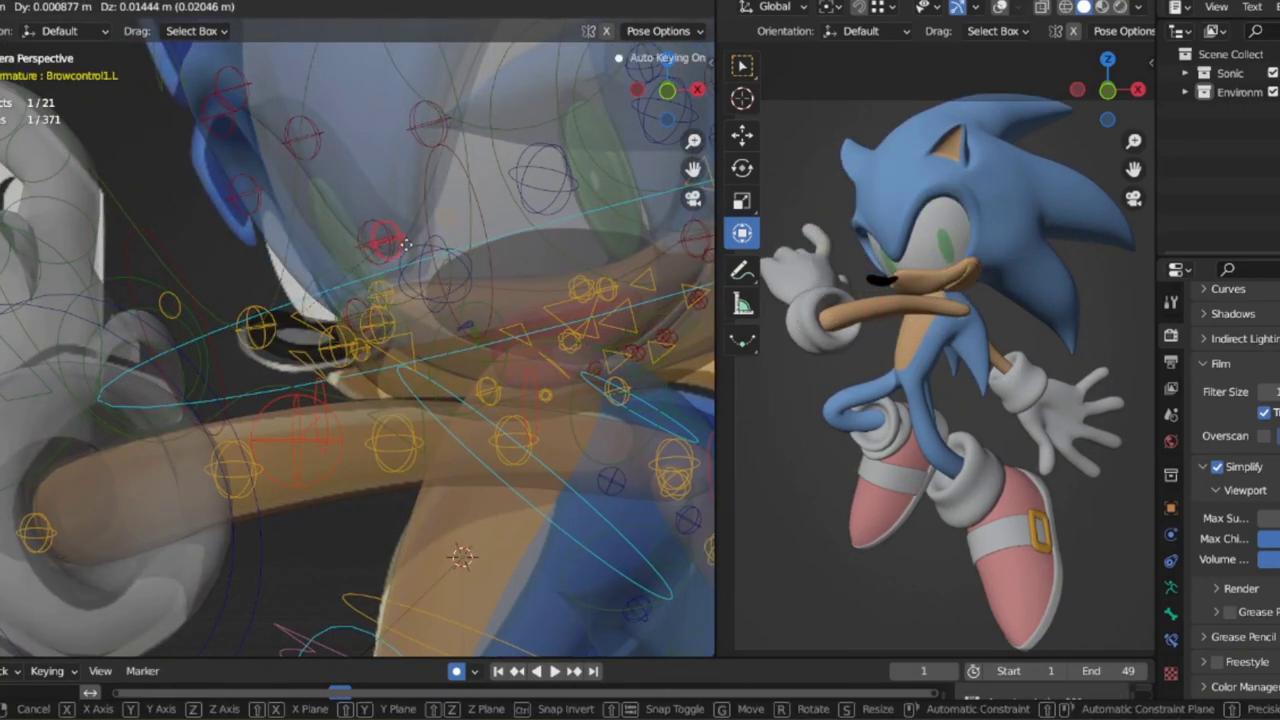
pyautogui.click(366, 251)
pyautogui.moveTo(366, 251)
pyautogui.mouseDown(button='middle')
pyautogui.moveTo(434, 251)
pyautogui.moveTo(413, 155)
pyautogui.mouseUp(button='middle')
pyautogui.click(363, 168)
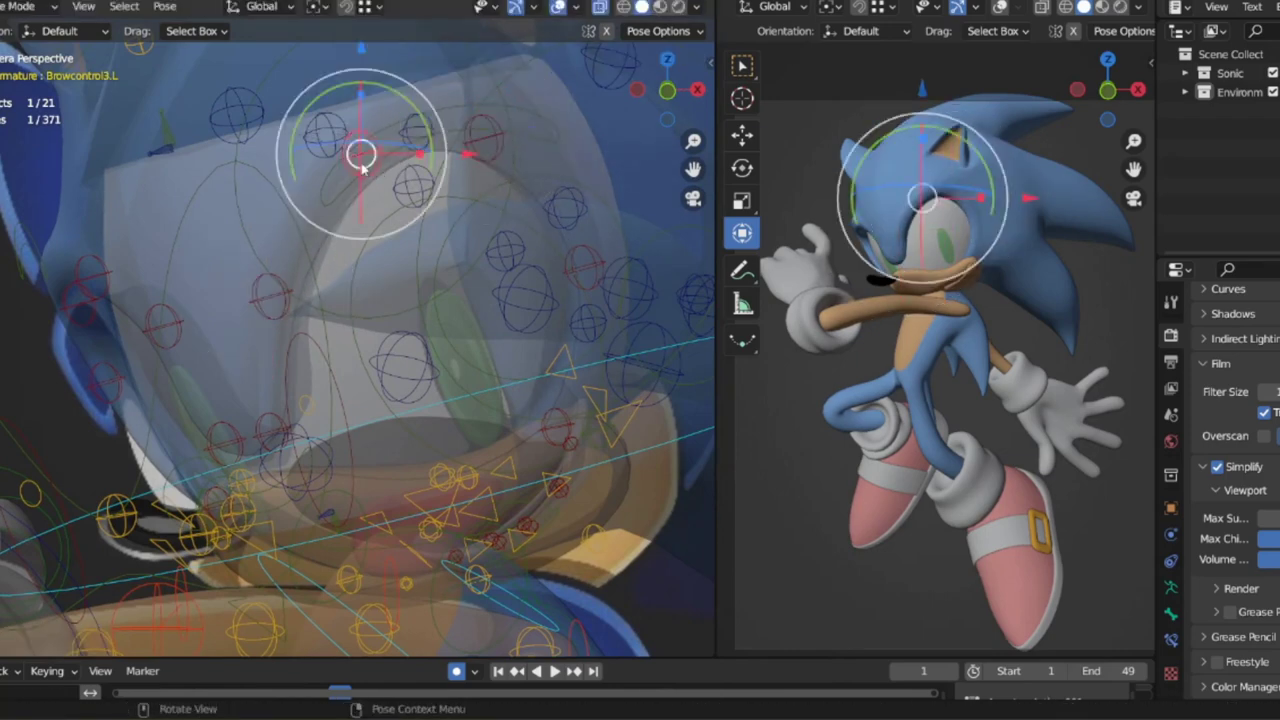
# Move the top quill control to a new position and save the rig.
pyautogui.click(571, 266)
pyautogui.scroll(-4, 400, 380)
pyautogui.click(308, 194)
pyautogui.press('g')
pyautogui.moveTo(400, 380)
pyautogui.mouseDown(button='middle')
pyautogui.moveTo(308, 194)
pyautogui.moveTo(371, 263)
pyautogui.mouseUp(button='middle')
pyautogui.click(357, 187)
pyautogui.hotkey('ctrl', 's')
# Move the right leg bend control and resize the right knee, then save the rig.
pyautogui.click(371, 263)
pyautogui.scroll(4, 371, 263)
pyautogui.press('g')
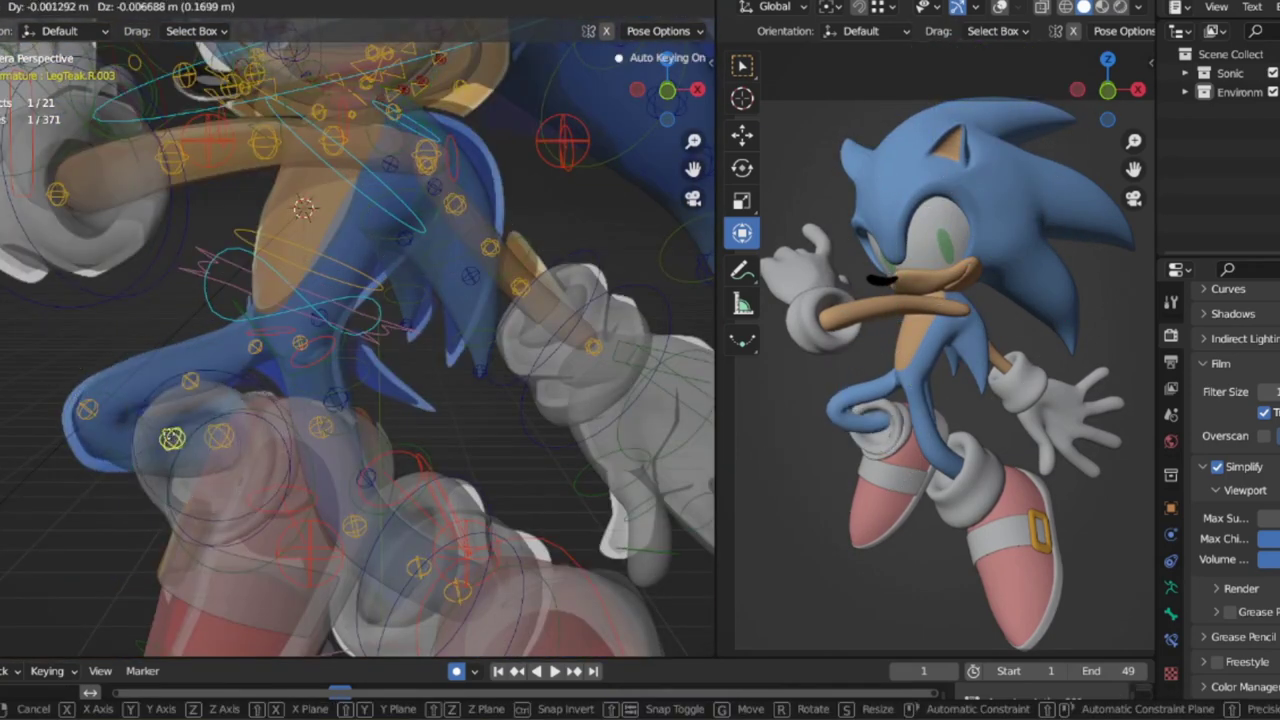
pyautogui.click(172, 438)
pyautogui.click(240, 414)
pyautogui.press('s')
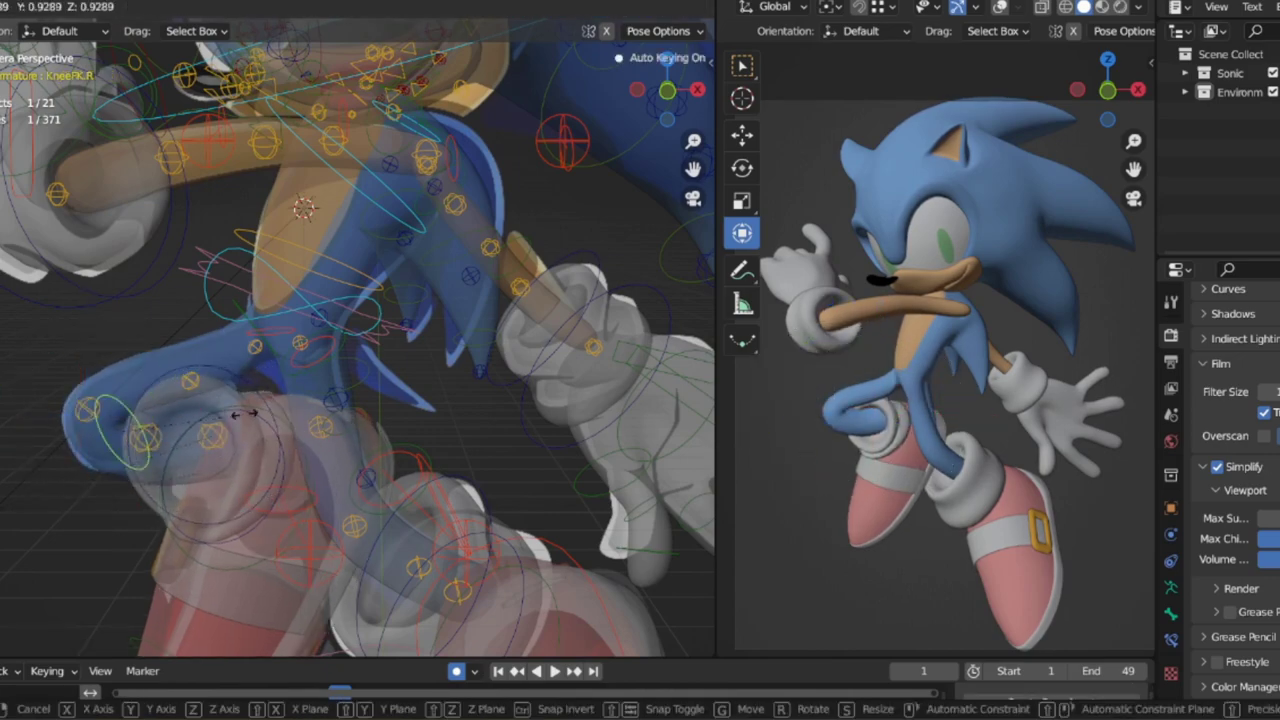
pyautogui.click(245, 414)
pyautogui.click(143, 434)
pyautogui.hotkey('ctrl', 's')
pyautogui.scroll(-5, 449, 363)
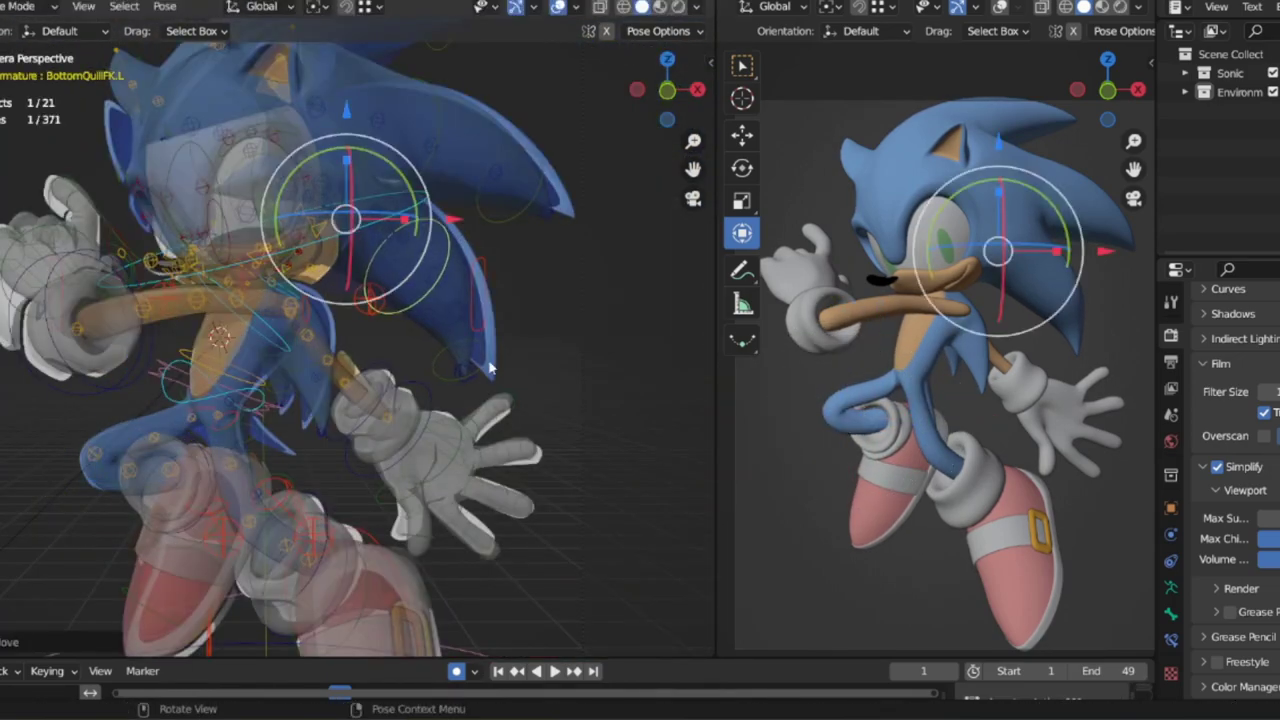